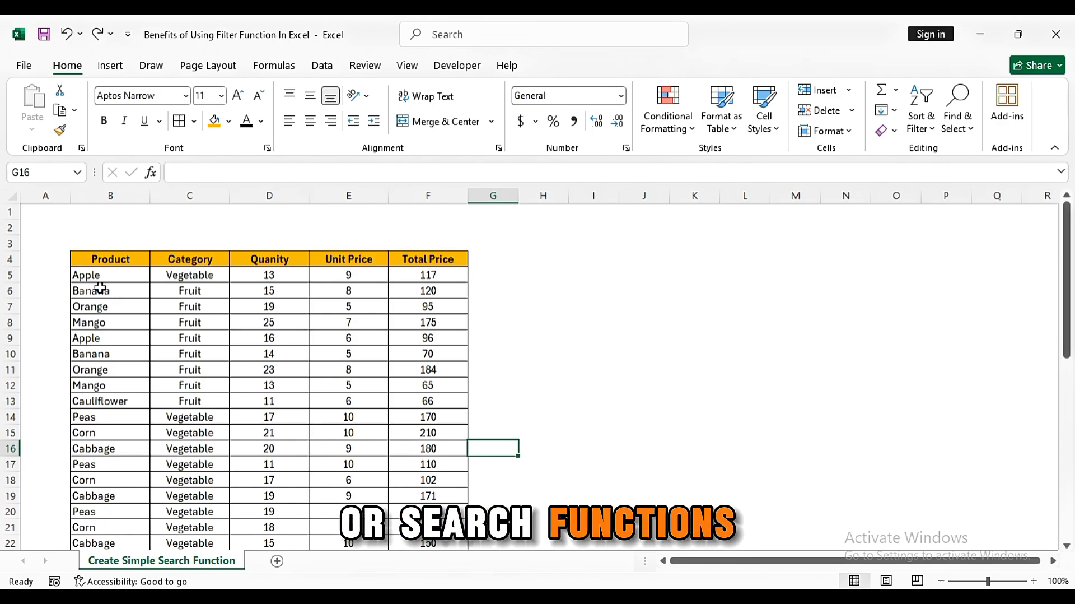
Bring up Find and Replace for the product data in B4:F19, then dismiss it.
{"action": "left_click_drag", "start_coordinate": [91, 261], "coordinate": [419, 500]}
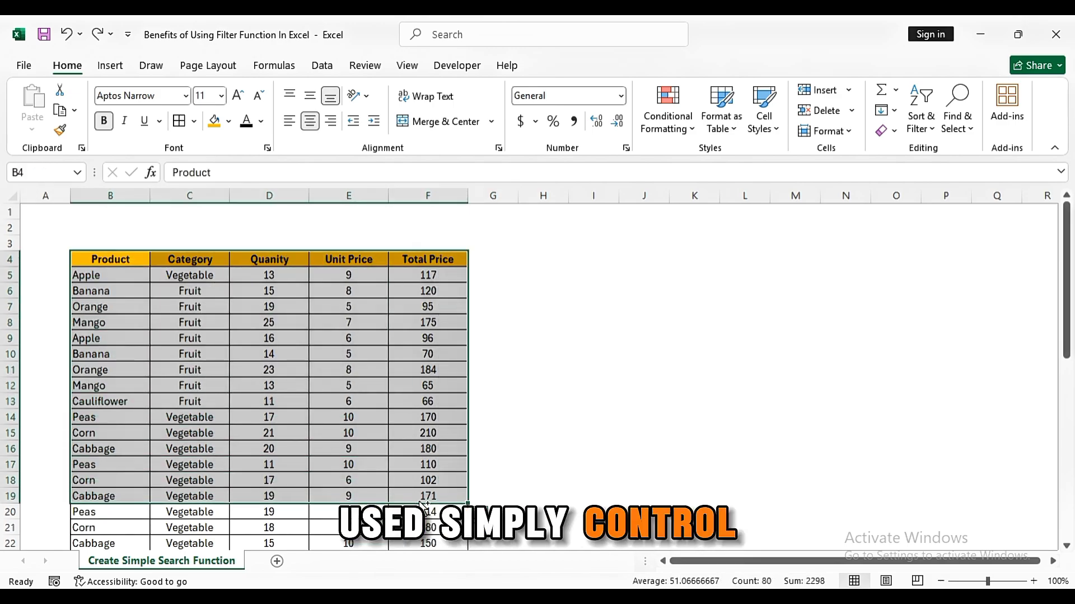
{"action": "key", "text": "ctrl+f"}
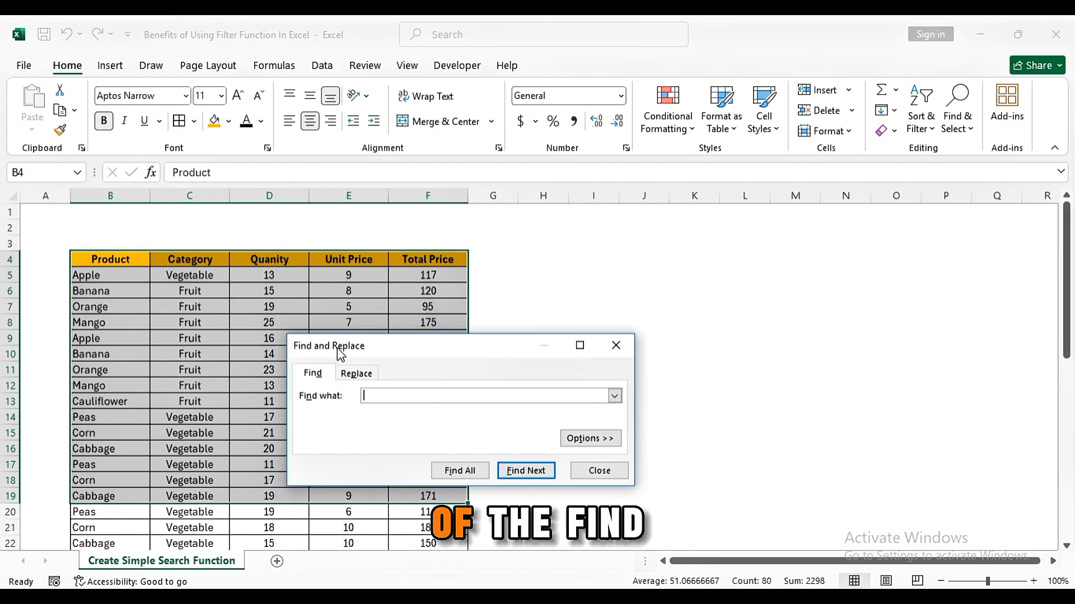
{"action": "left_click_drag", "start_coordinate": [336, 353], "coordinate": [237, 350]}
{"action": "left_click", "coordinate": [527, 340]}
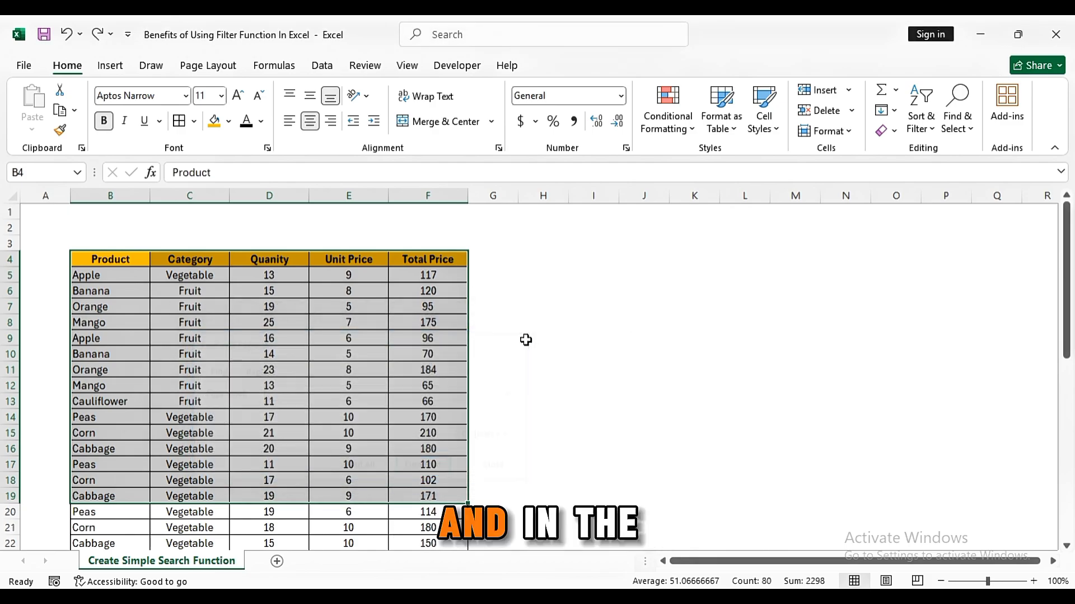
{"action": "left_click", "coordinate": [533, 338]}
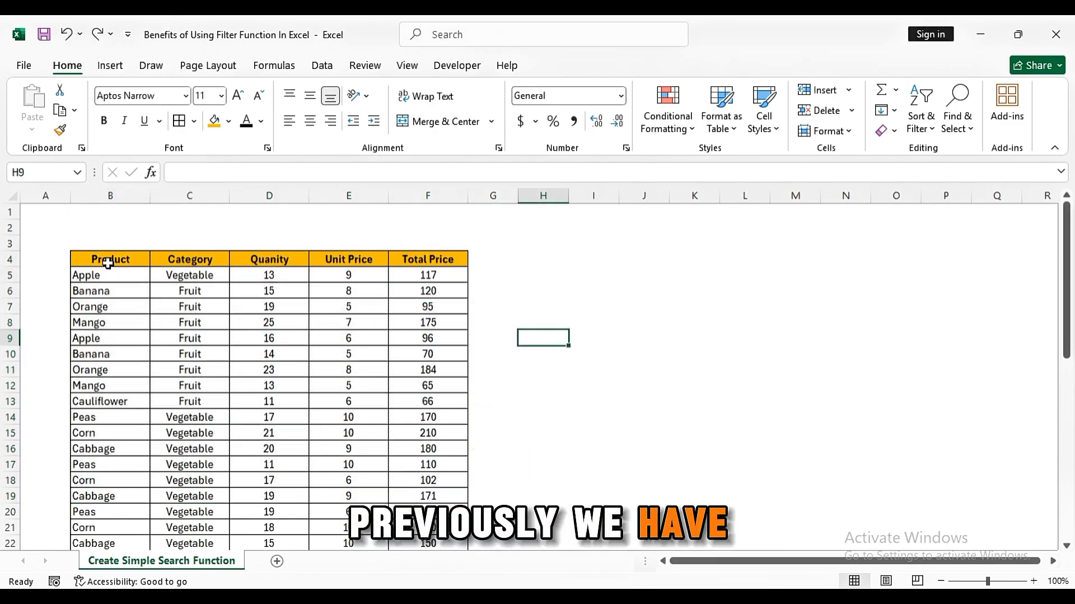
Add filters to the product table's header row and view the Product column's filter options.
{"action": "left_click", "coordinate": [108, 260]}
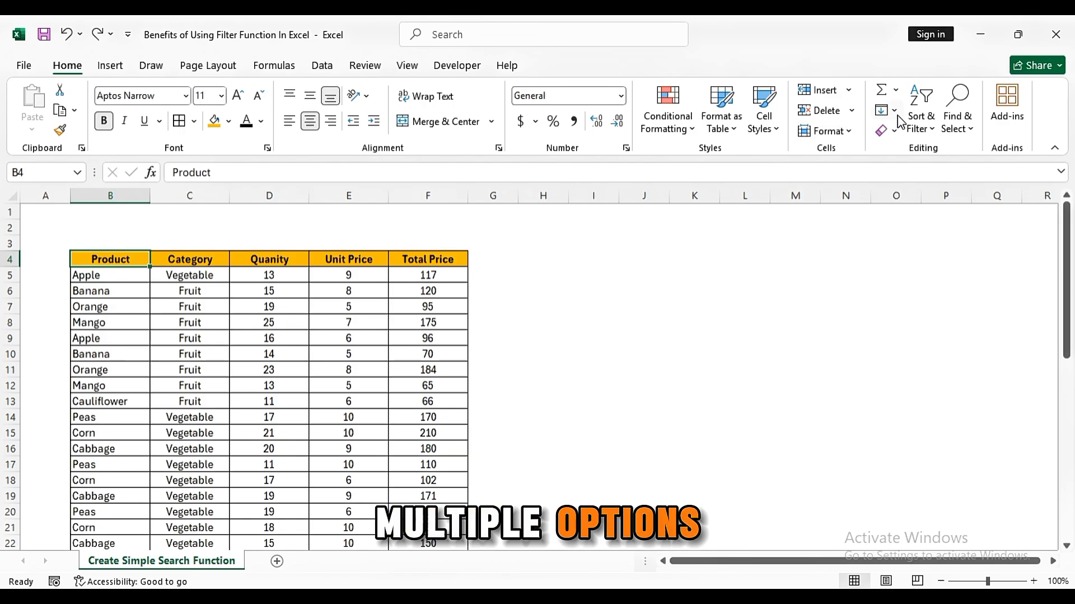
{"action": "left_click", "coordinate": [918, 128]}
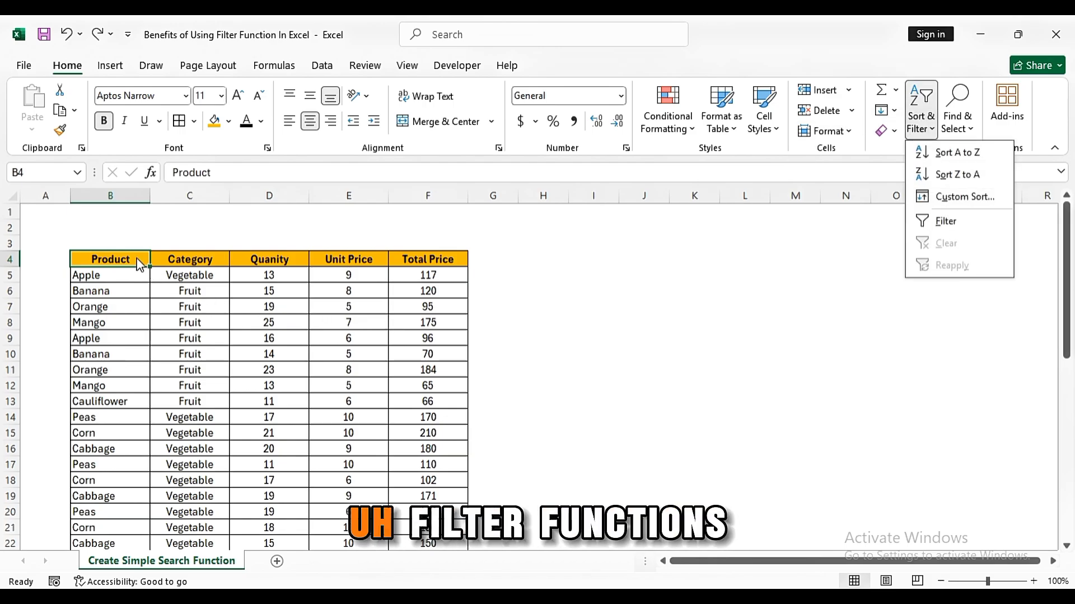
{"action": "left_click", "coordinate": [110, 257]}
{"action": "left_click_drag", "start_coordinate": [109, 256], "coordinate": [453, 408]}
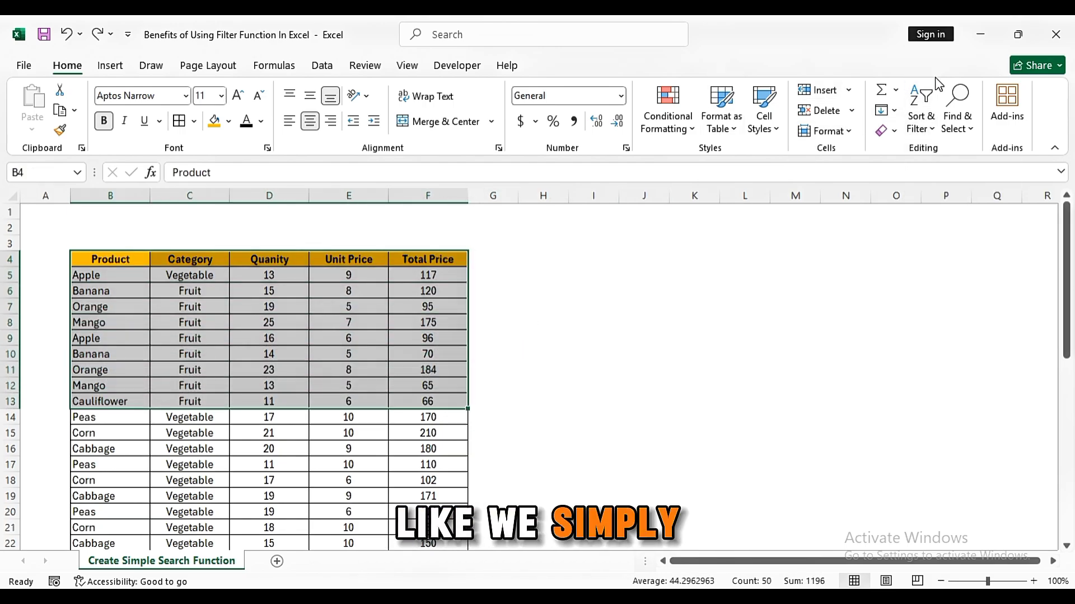
{"action": "left_click", "coordinate": [921, 127]}
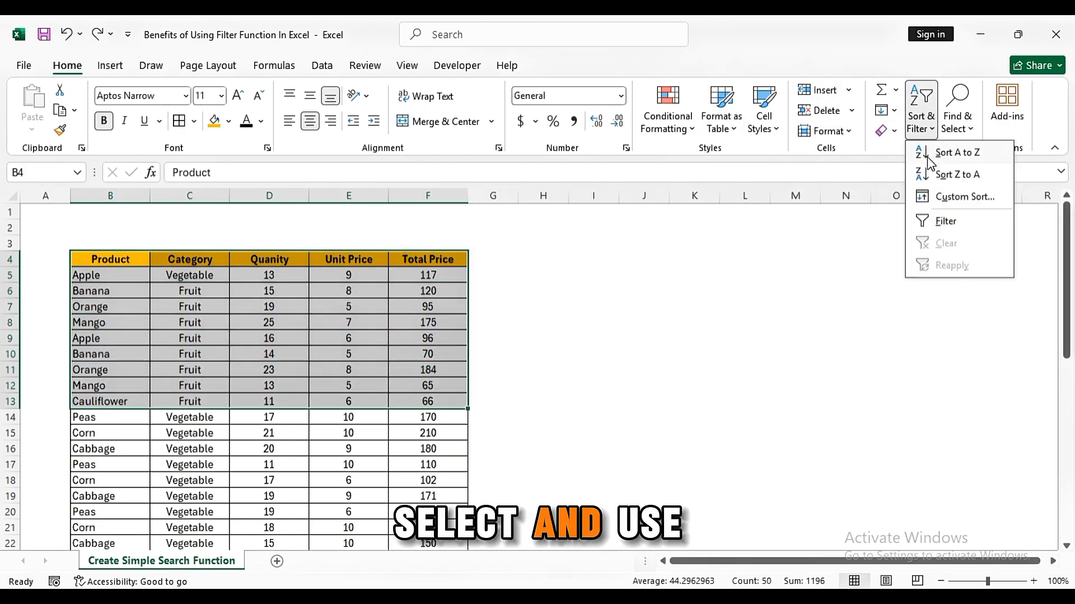
{"action": "left_click", "coordinate": [939, 220]}
{"action": "left_click", "coordinate": [146, 260]}
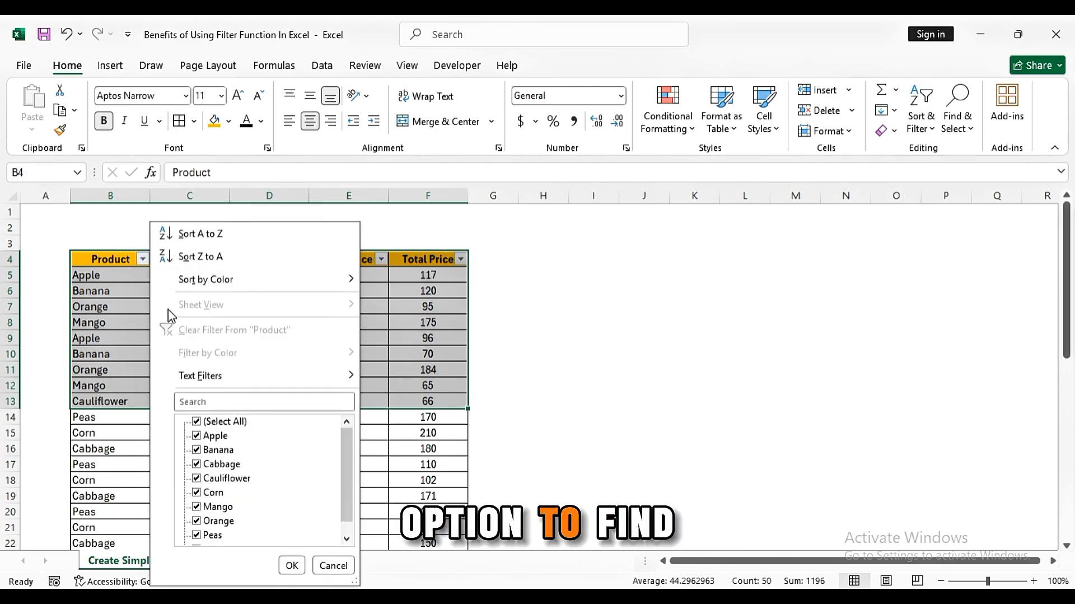
{"action": "left_click", "coordinate": [443, 487]}
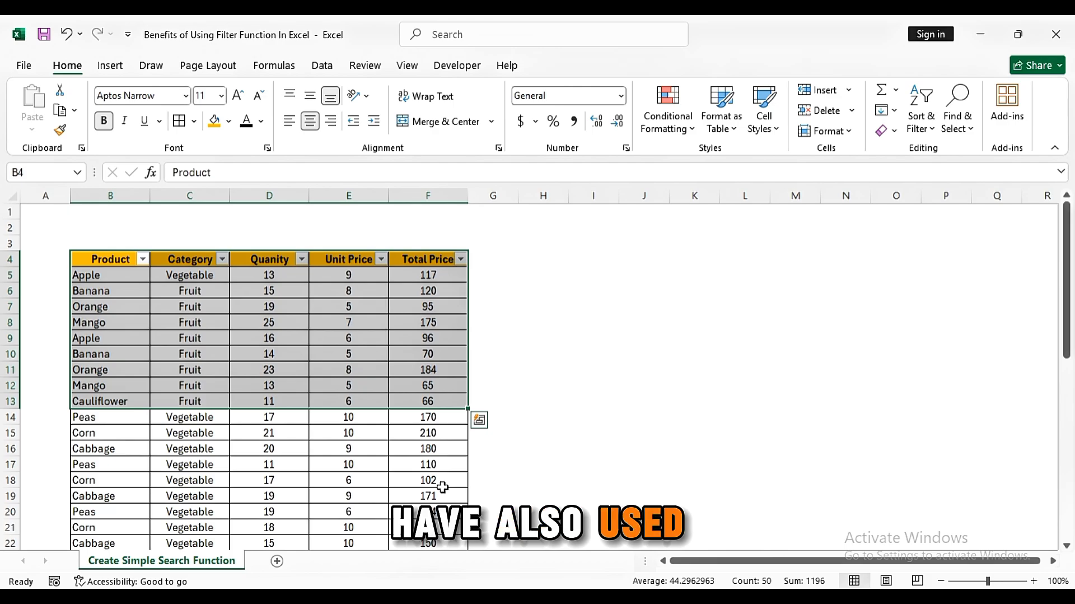
{"action": "left_click", "coordinate": [383, 369]}
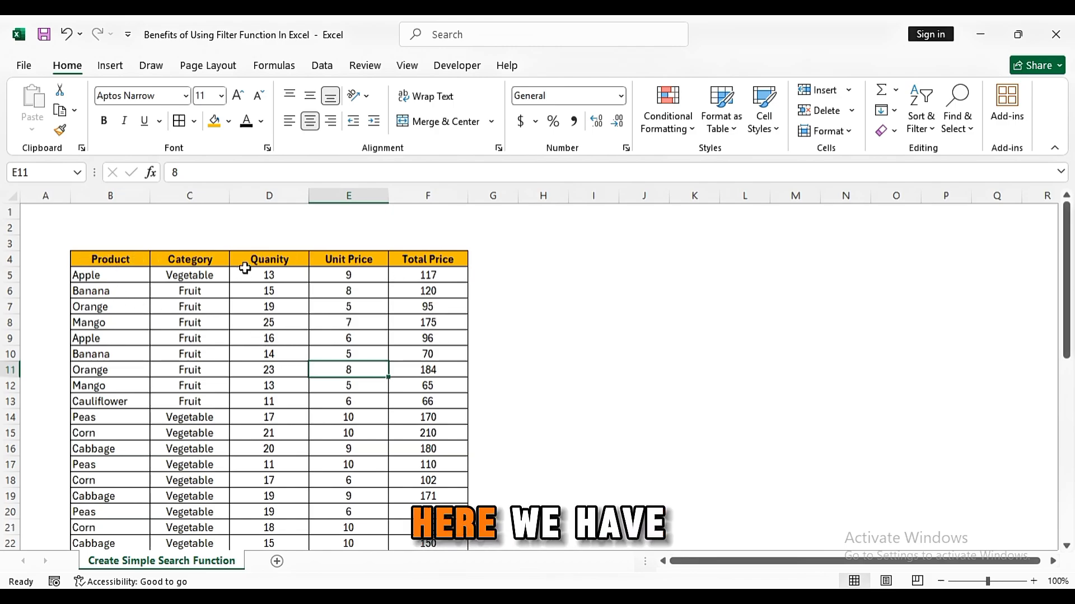
Narrow columns B to F of the product table to one equal width.
{"action": "left_click_drag", "start_coordinate": [140, 219], "coordinate": [443, 213]}
{"action": "left_click_drag", "start_coordinate": [229, 196], "coordinate": [200, 204]}
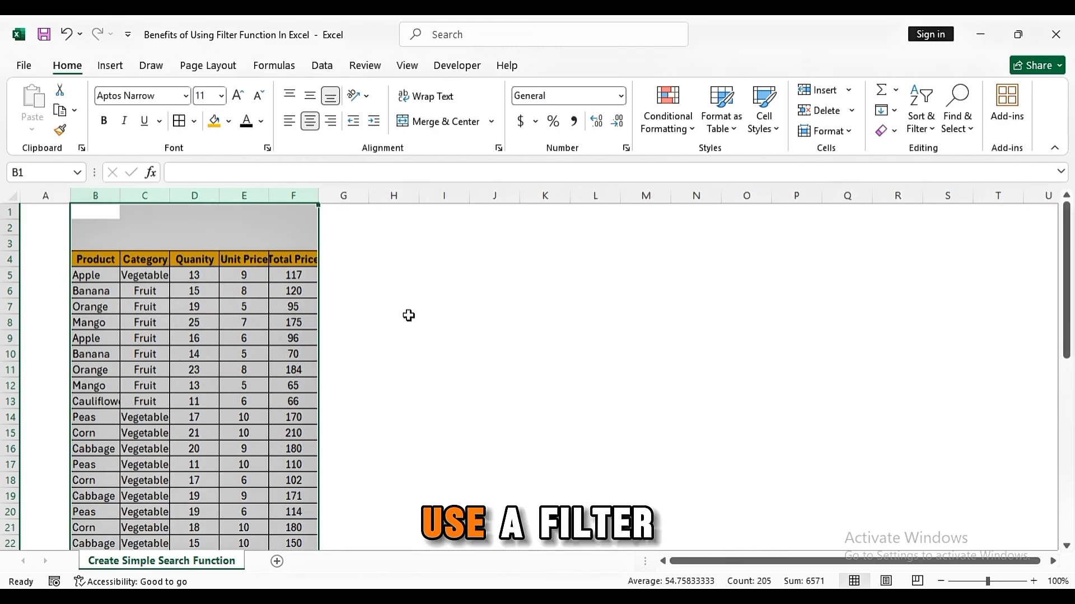
{"action": "left_click", "coordinate": [409, 313]}
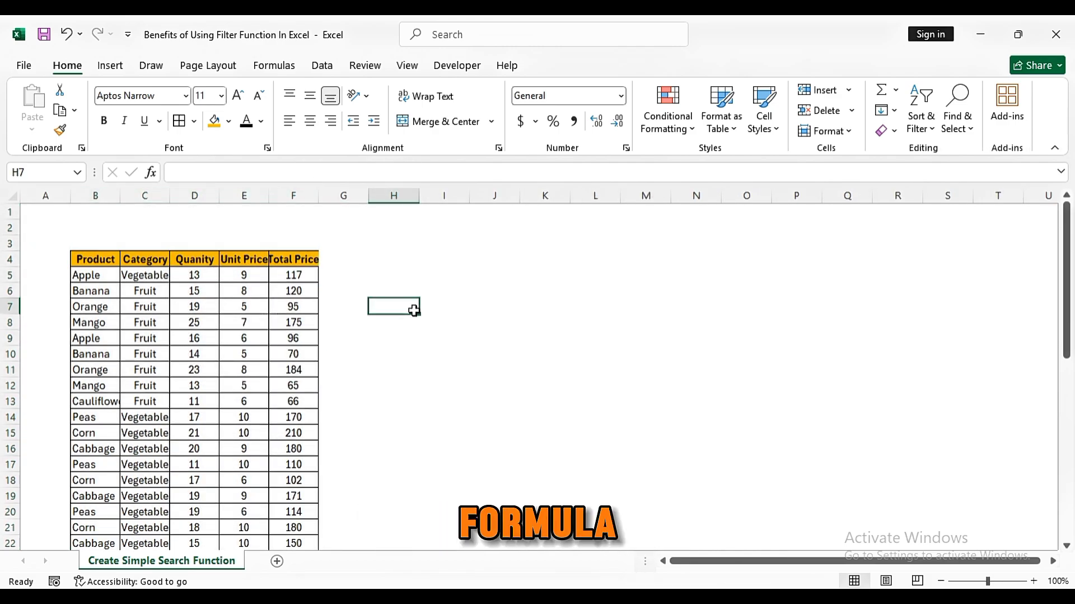
Copy the whole product table, B4:F44 including its headers, to a second location starting at cell H4.
{"action": "mouse_move", "coordinate": [94, 263]}
{"action": "left_mouse_down"}
{"action": "mouse_move", "coordinate": [350, 336]}
{"action": "mouse_move", "coordinate": [311, 351]}
{"action": "left_mouse_up"}
{"action": "key", "text": "ctrl+shift+Down"}
{"action": "key", "text": "ctrl+c"}
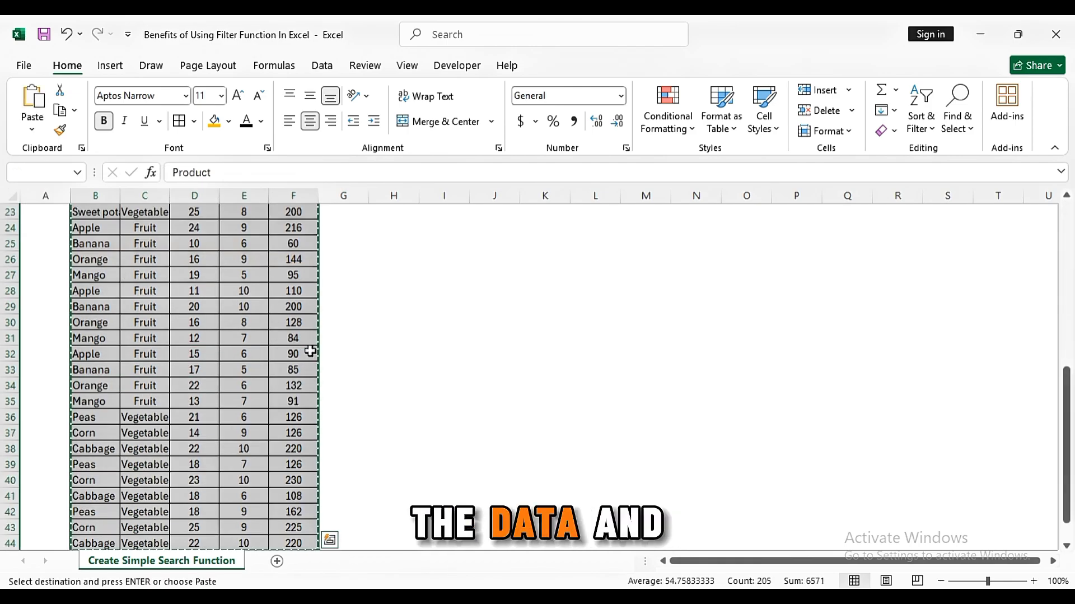
{"action": "left_click_drag", "start_coordinate": [1068, 393], "coordinate": [1068, 226]}
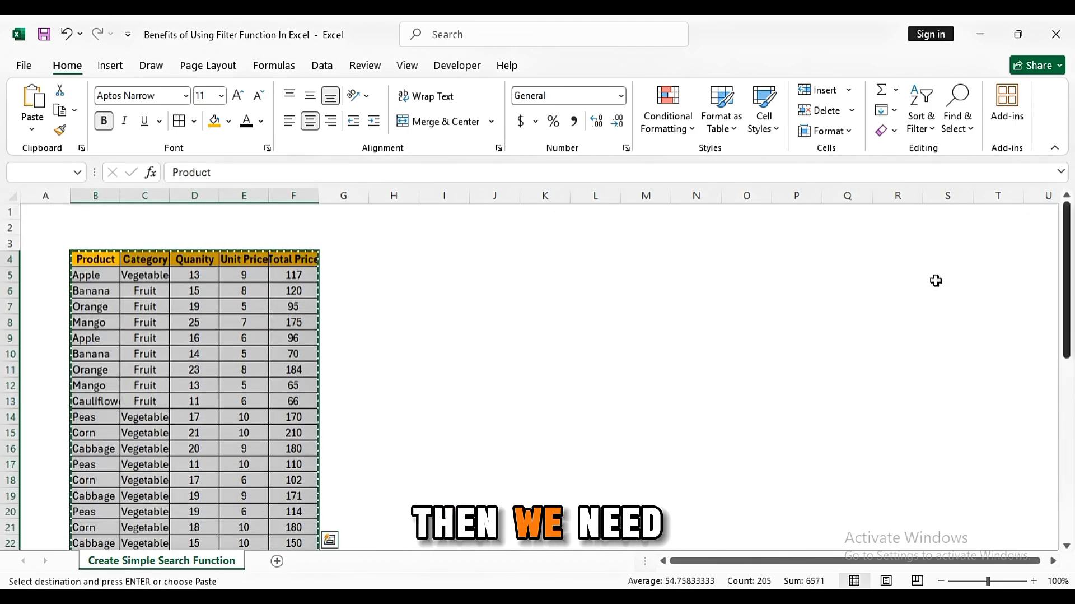
{"action": "left_click", "coordinate": [398, 259]}
{"action": "key", "text": "ctrl+v"}
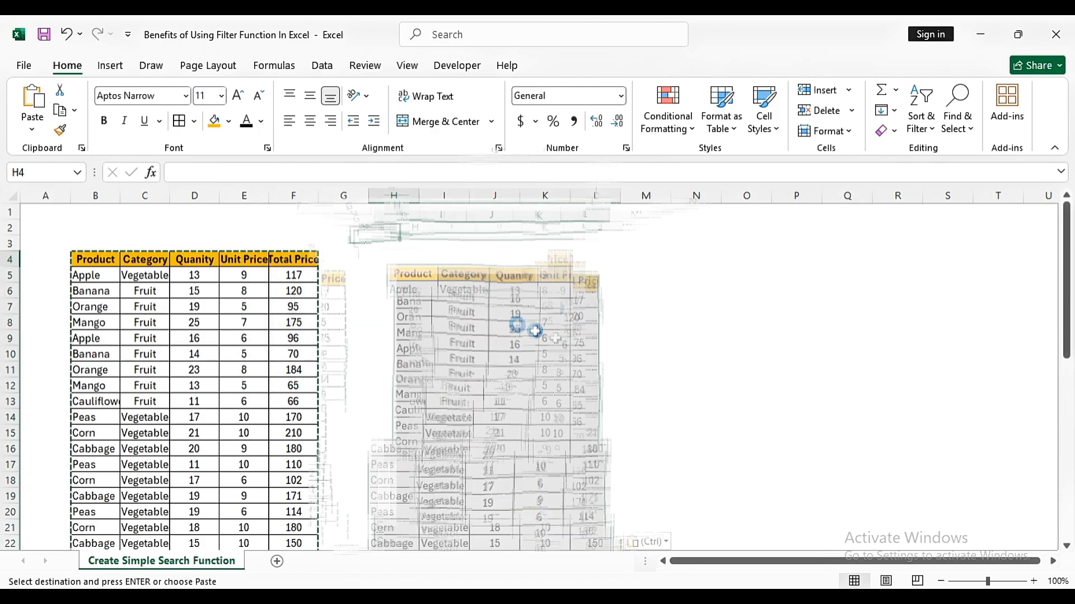
{"action": "key", "text": "Escape"}
{"action": "left_click", "coordinate": [661, 323]}
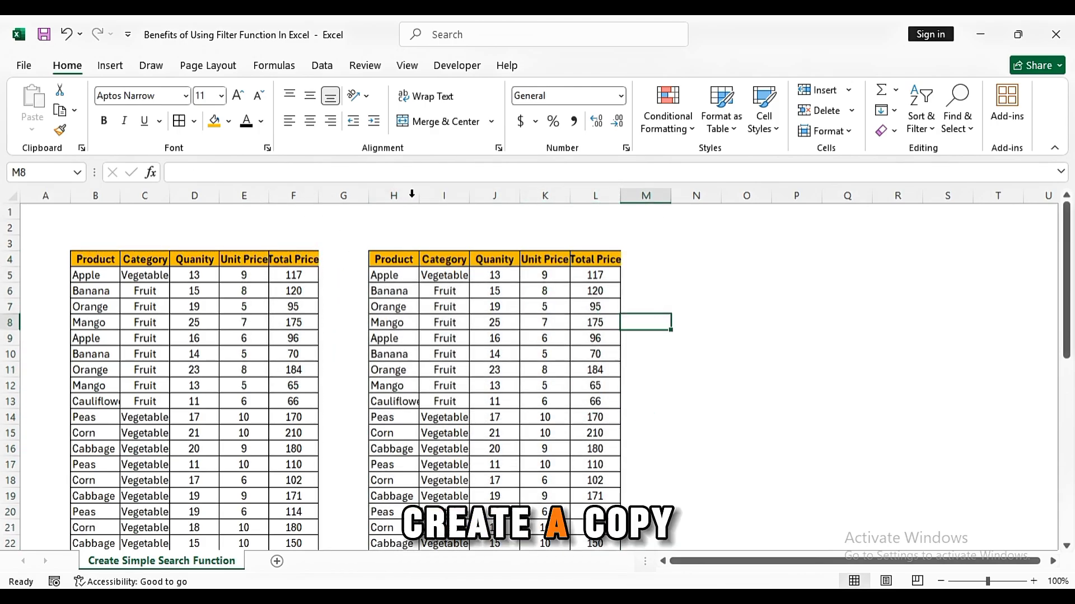
Widen columns H to L equally so the copied table's headers fit.
{"action": "left_click_drag", "start_coordinate": [405, 195], "coordinate": [586, 196]}
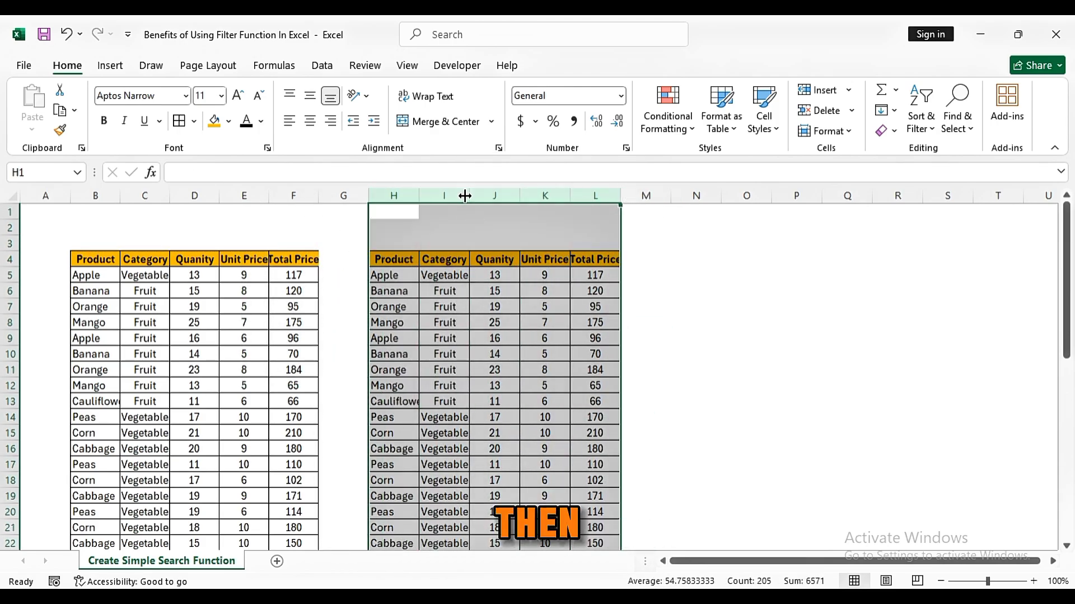
{"action": "left_click_drag", "start_coordinate": [469, 195], "coordinate": [495, 195]}
{"action": "left_click", "coordinate": [880, 306]}
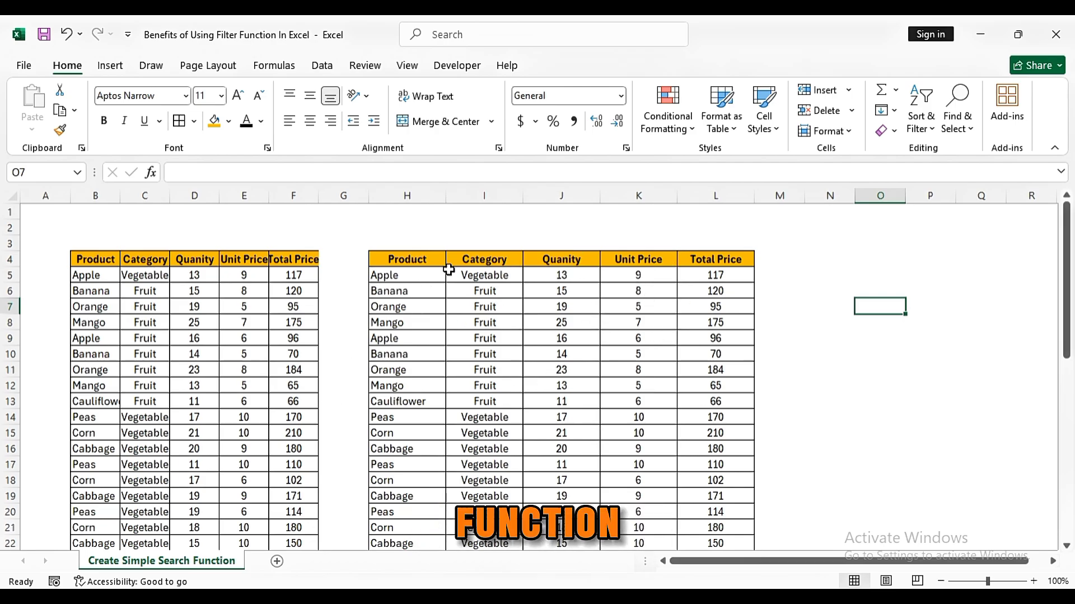
Enter the label "Search" in cell H2 above the copied table.
{"action": "left_click", "coordinate": [404, 234]}
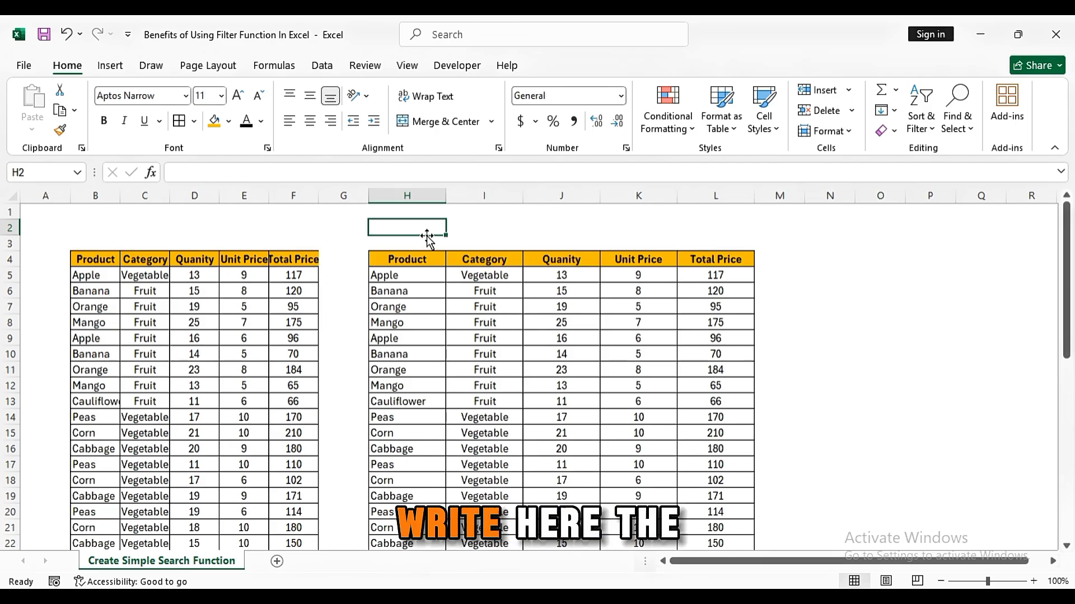
{"action": "type", "text": "Search"}
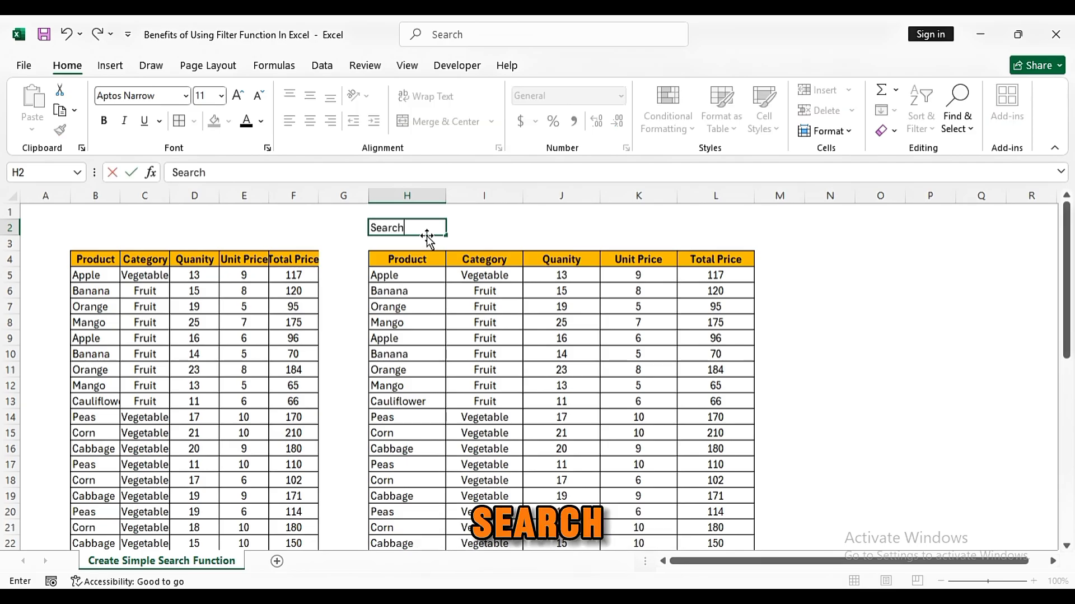
{"action": "key", "text": "Return"}
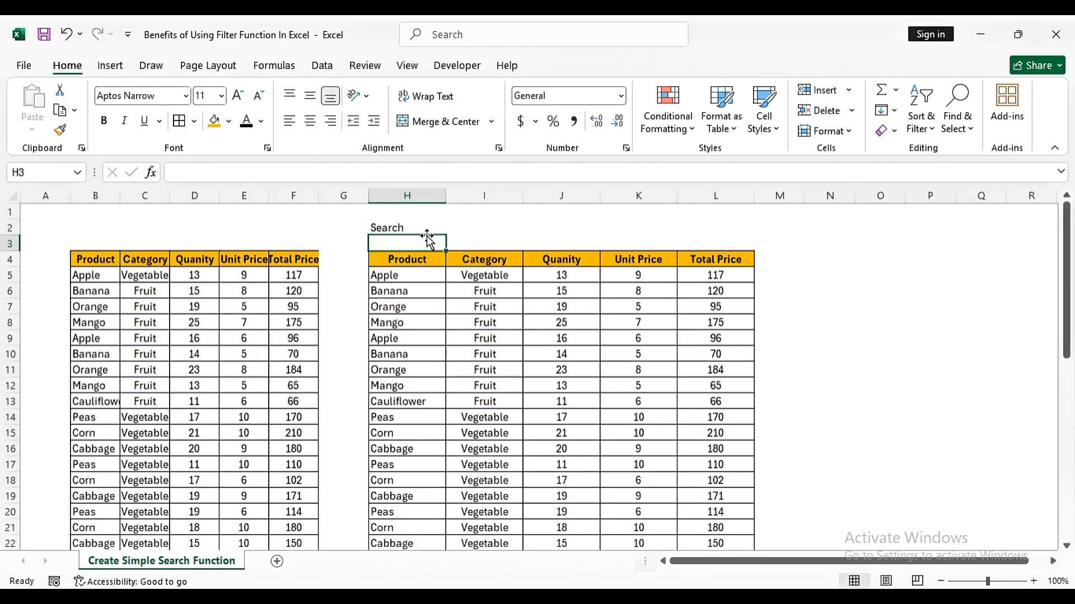
Draw a rounded rectangle about 4.09" wide and 0.33" high beside the Search label, above the Category to Total Price columns.
{"action": "left_click", "coordinate": [456, 225]}
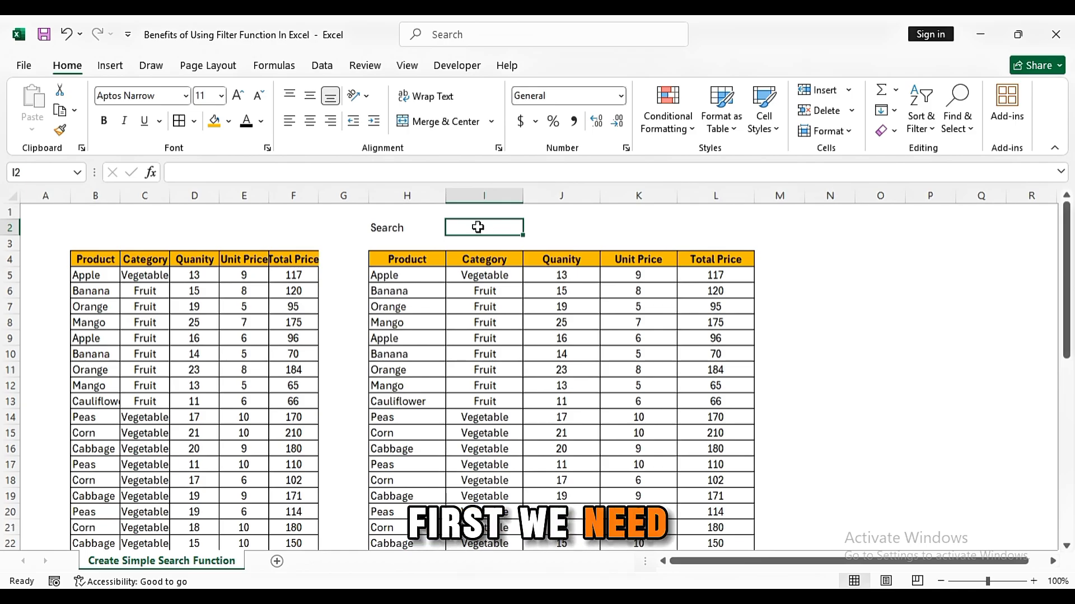
{"action": "left_click", "coordinate": [113, 65]}
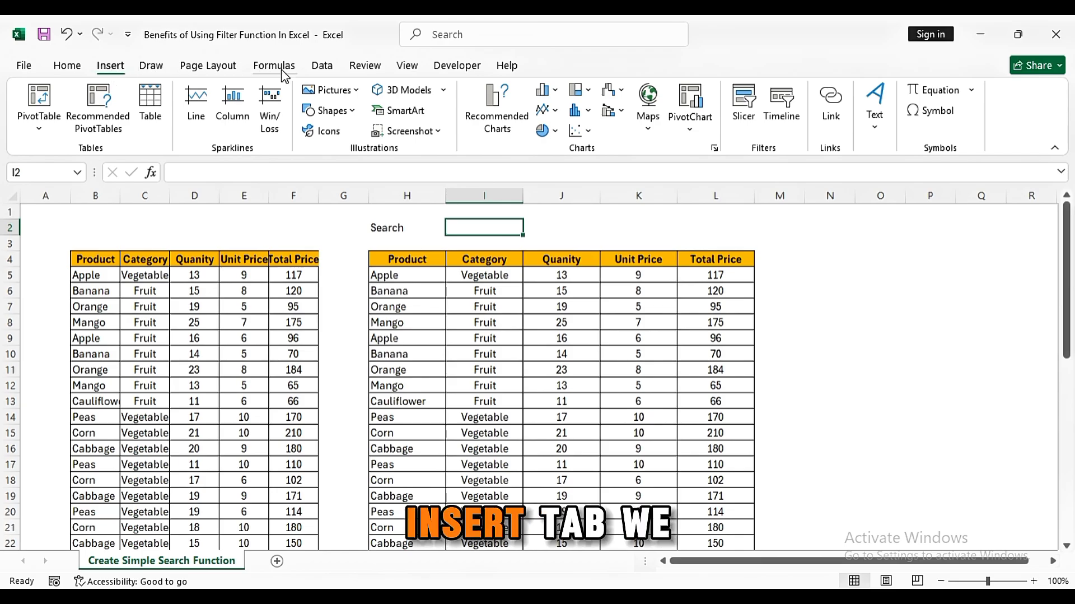
{"action": "left_click", "coordinate": [331, 110]}
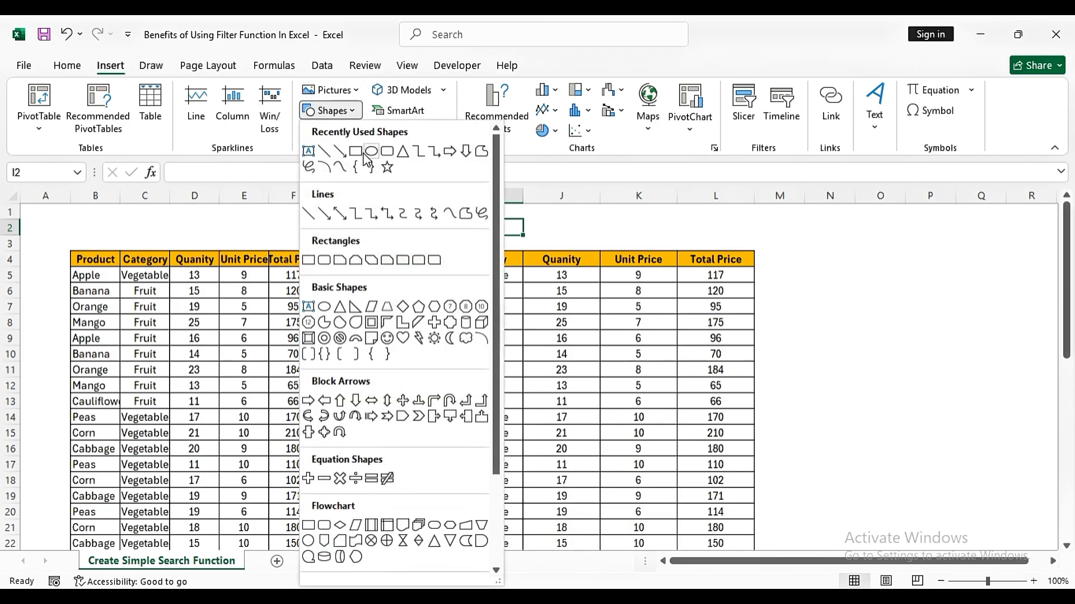
{"action": "left_click", "coordinate": [388, 152]}
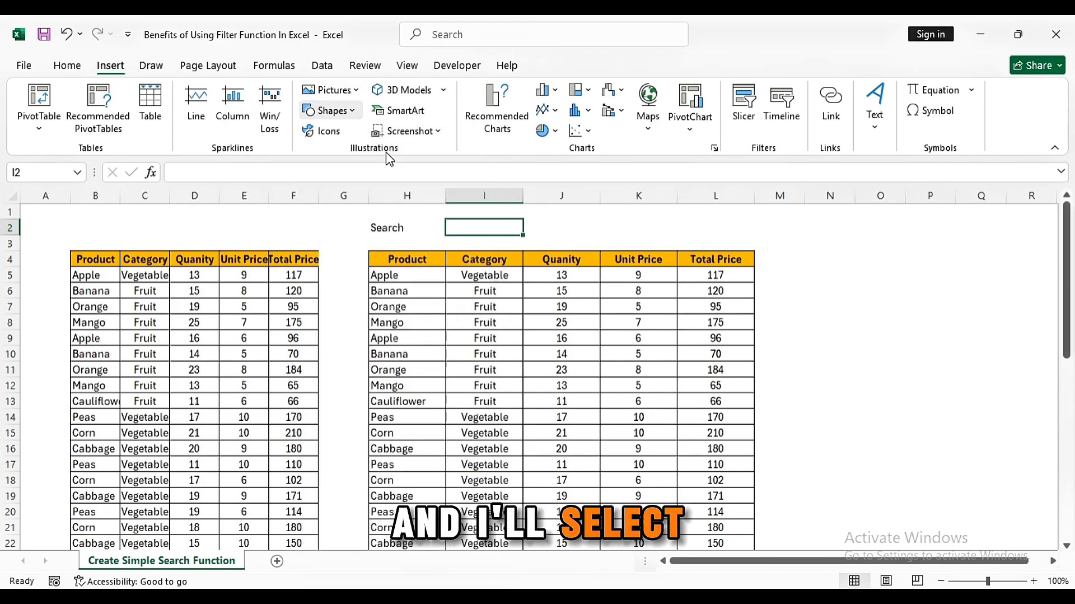
{"action": "left_click_drag", "start_coordinate": [447, 216], "coordinate": [757, 243]}
{"action": "left_click_drag", "start_coordinate": [623, 242], "coordinate": [619, 239]}
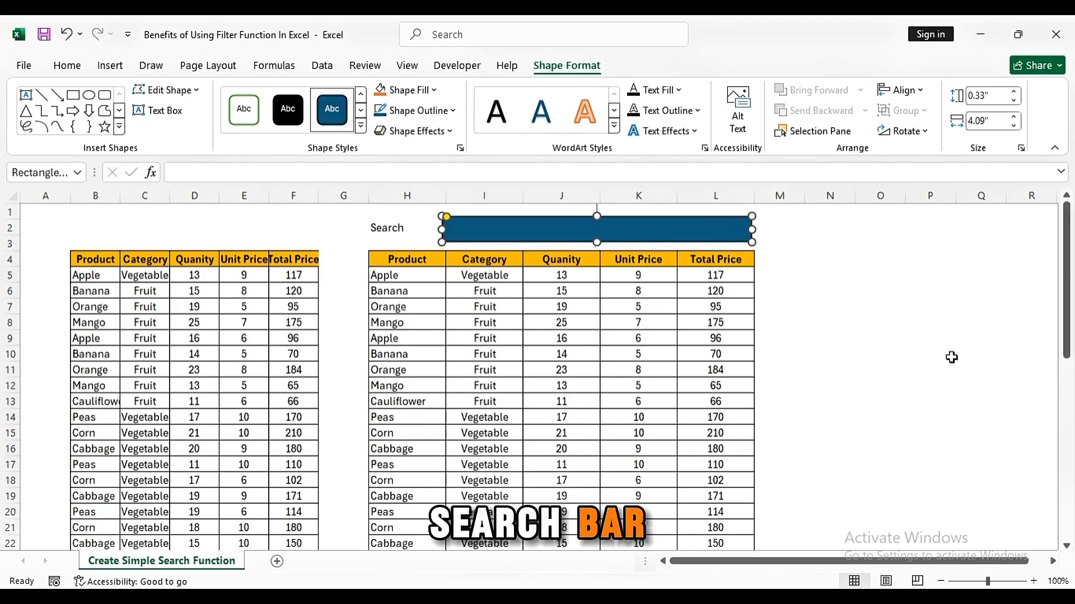
Remove the fill colour from the rounded search bar rectangle, keeping its outline.
{"action": "right_click", "coordinate": [605, 231]}
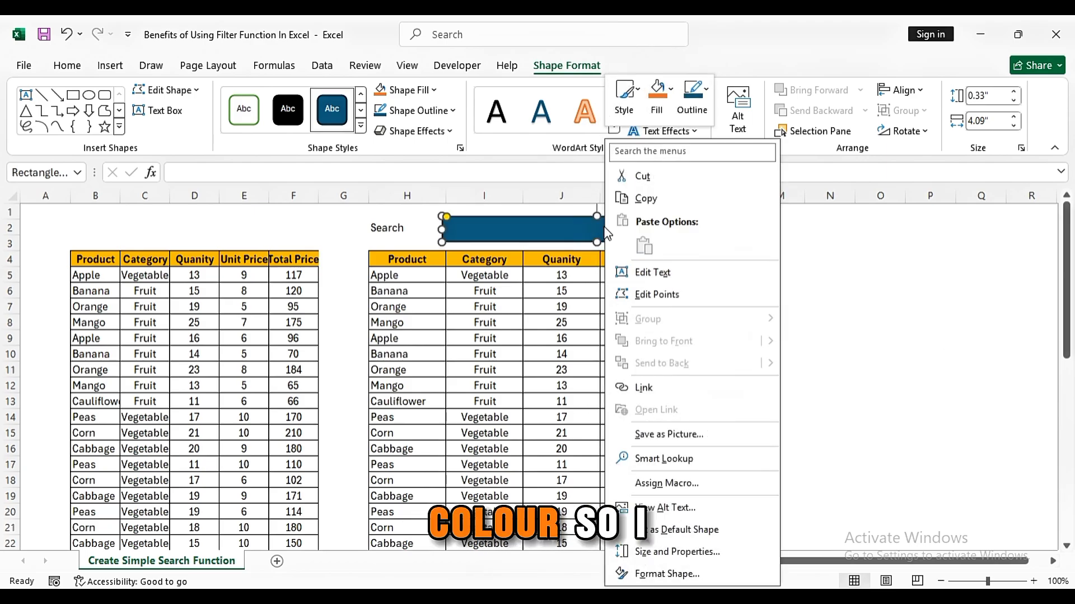
{"action": "left_click", "coordinate": [658, 99]}
{"action": "left_click", "coordinate": [654, 322]}
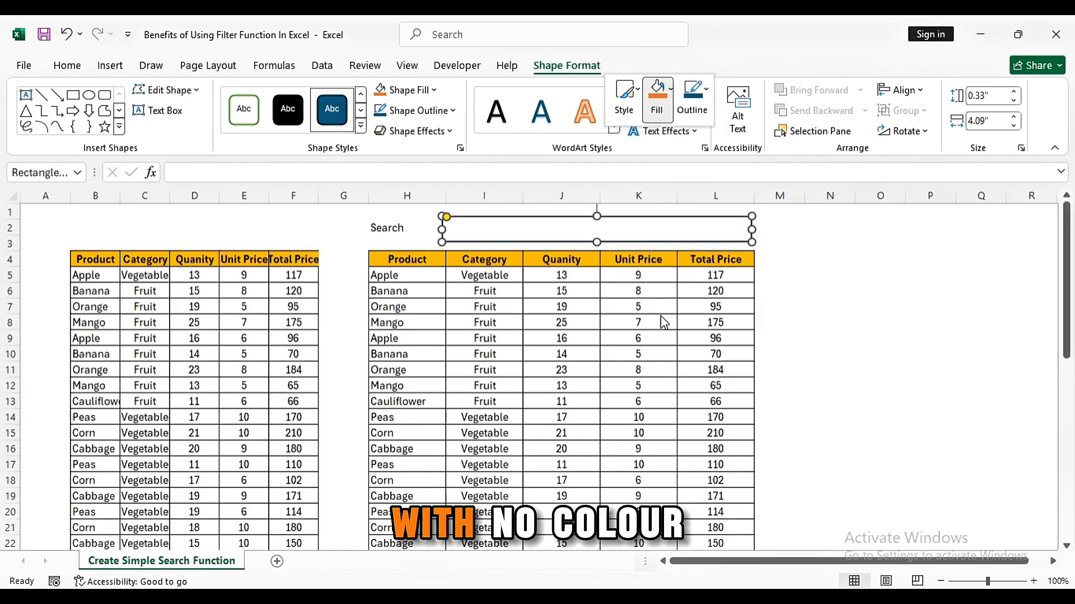
{"action": "left_click", "coordinate": [835, 288]}
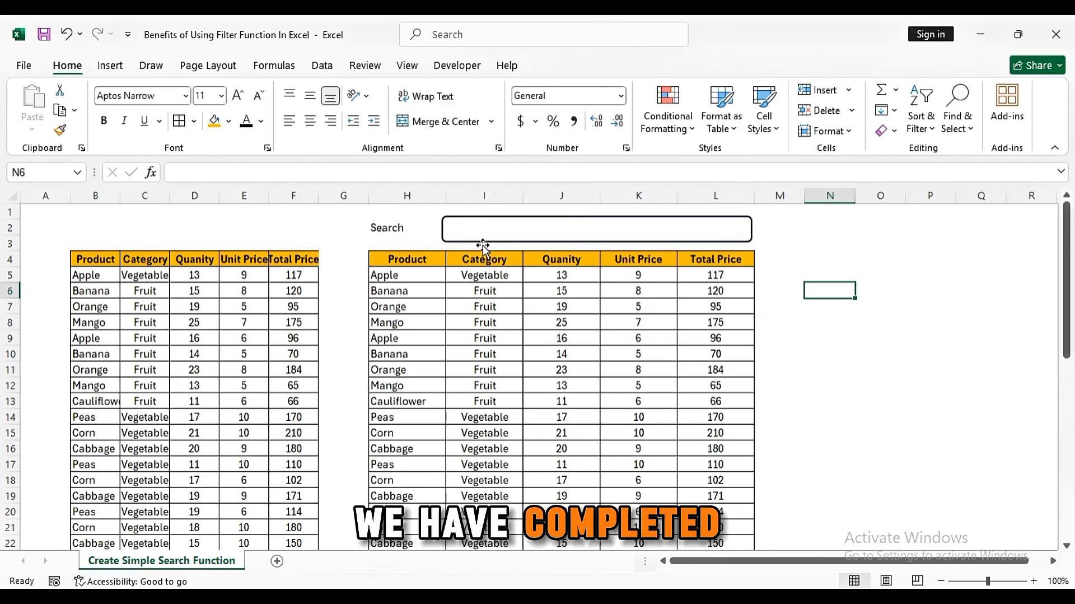
Make the Search label in H2 bold and centre it both vertically and horizontally.
{"action": "left_click", "coordinate": [387, 228]}
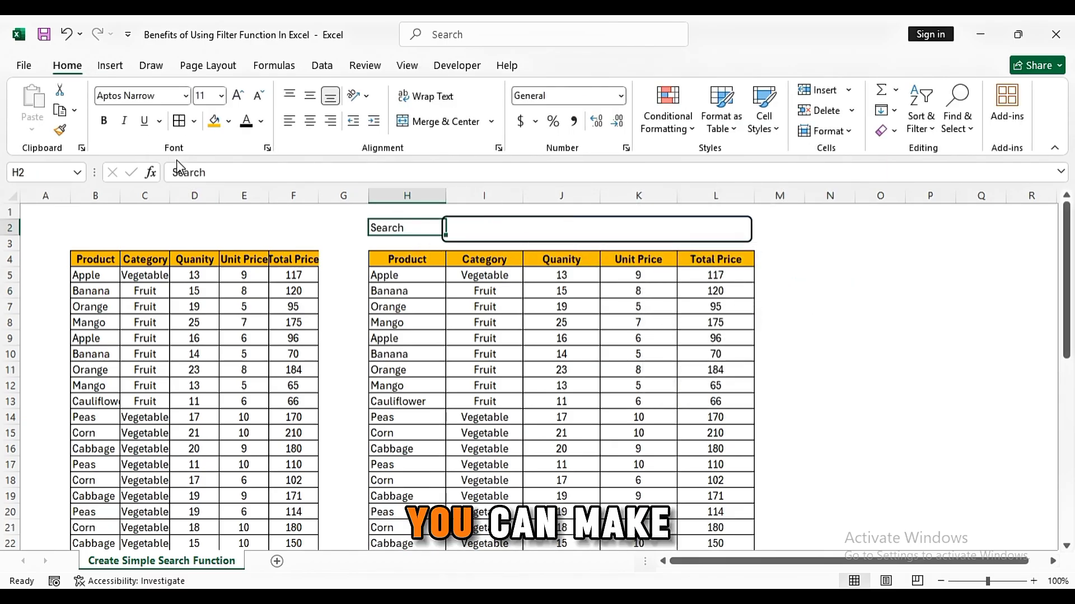
{"action": "left_click", "coordinate": [103, 121]}
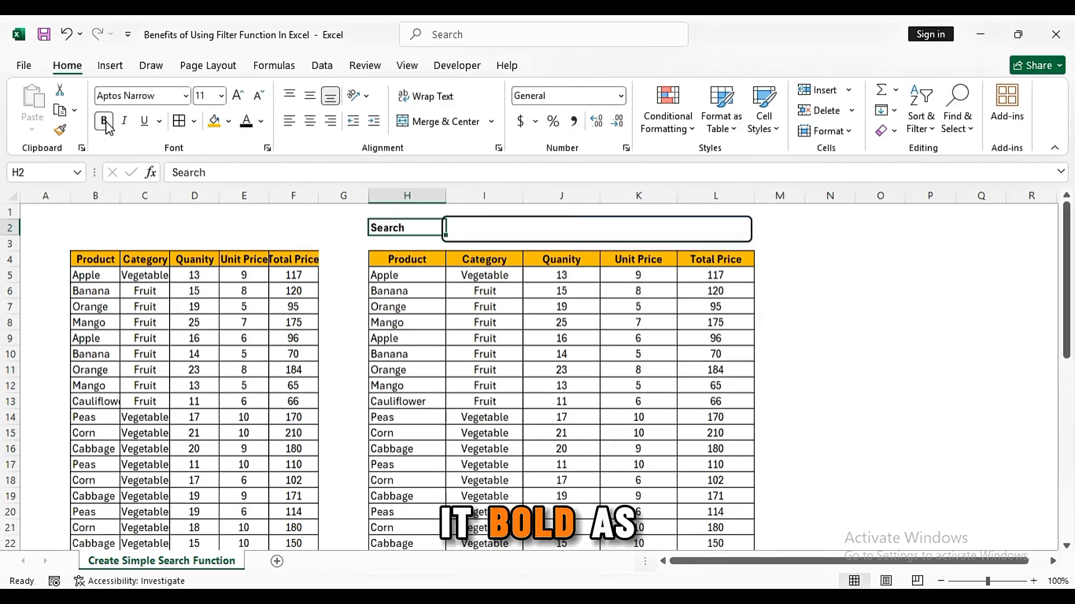
{"action": "left_click", "coordinate": [310, 95]}
{"action": "left_click", "coordinate": [309, 120]}
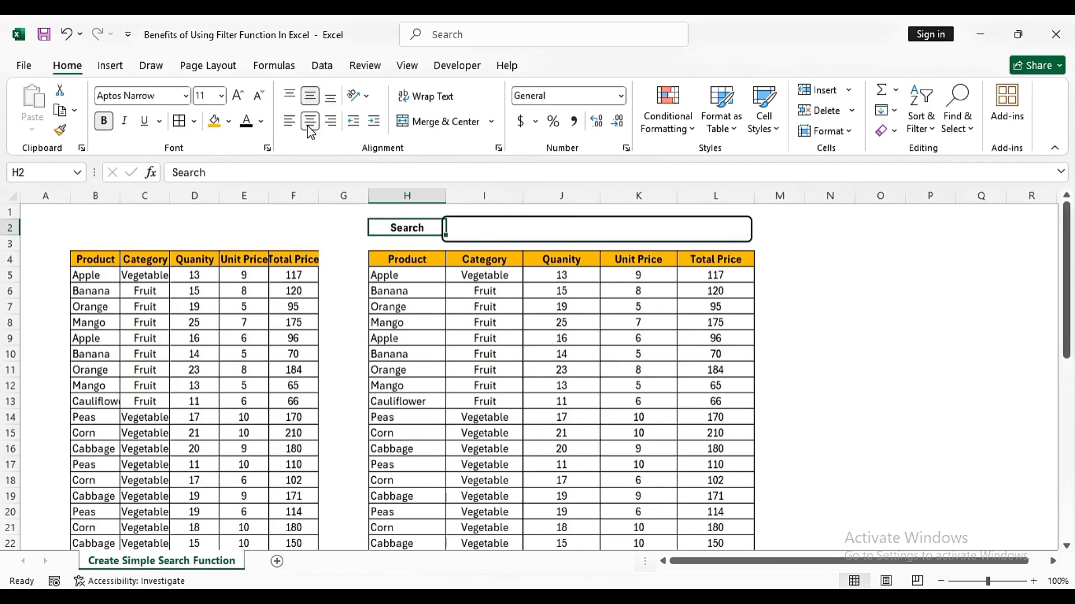
Slightly reduce the search bar rectangle's height and nudge it closer to the Search label.
{"action": "left_click", "coordinate": [830, 243]}
{"action": "left_click", "coordinate": [589, 244]}
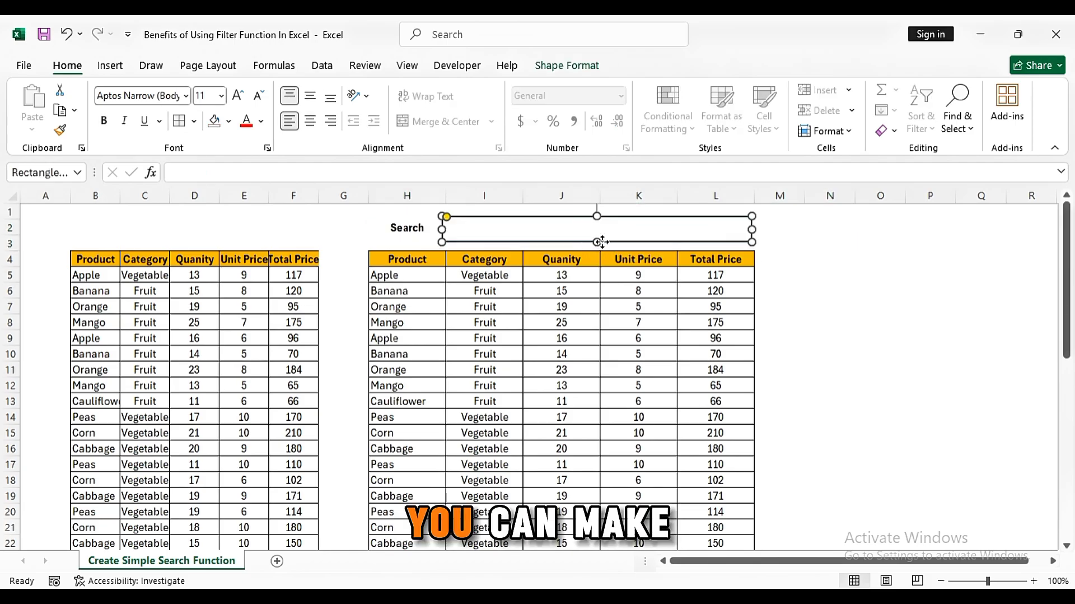
{"action": "left_click_drag", "start_coordinate": [597, 241], "coordinate": [612, 222]}
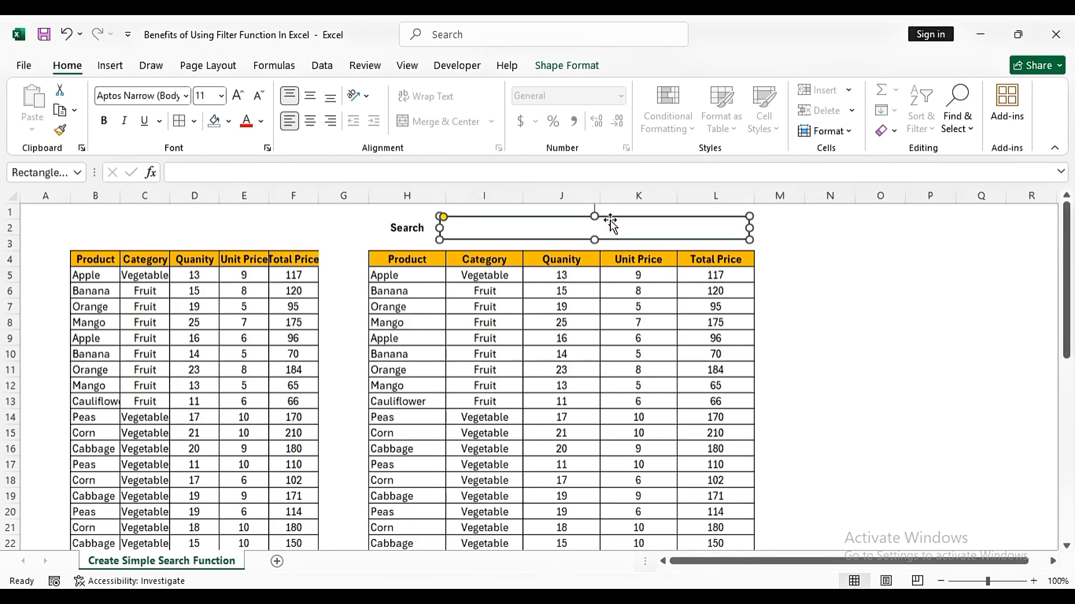
Check in the ribbon customization that the Developer tab is enabled among the main tabs.
{"action": "left_click", "coordinate": [951, 331]}
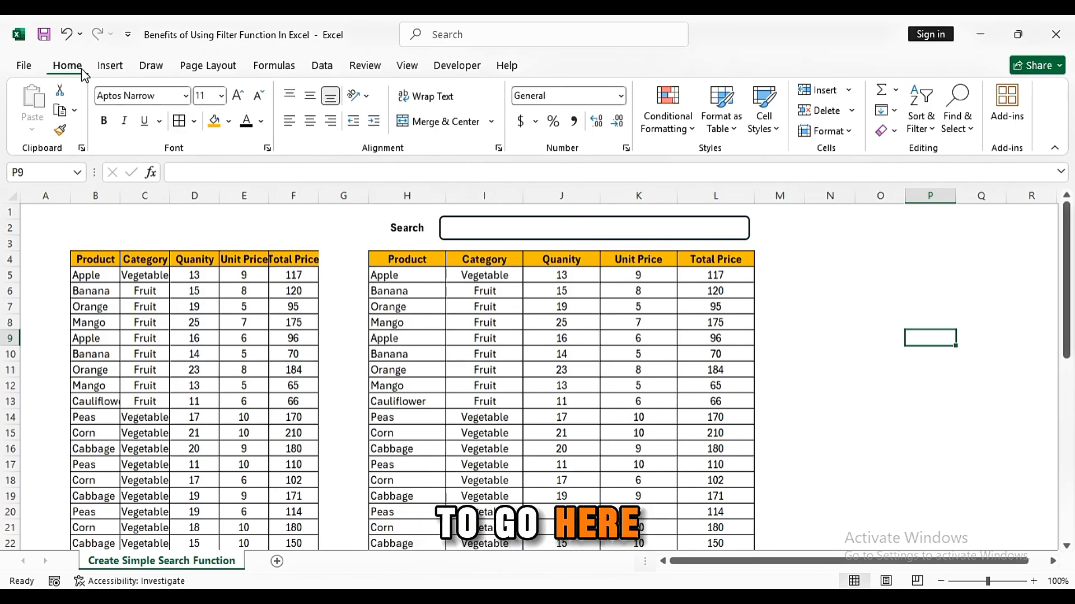
{"action": "left_click", "coordinate": [463, 66]}
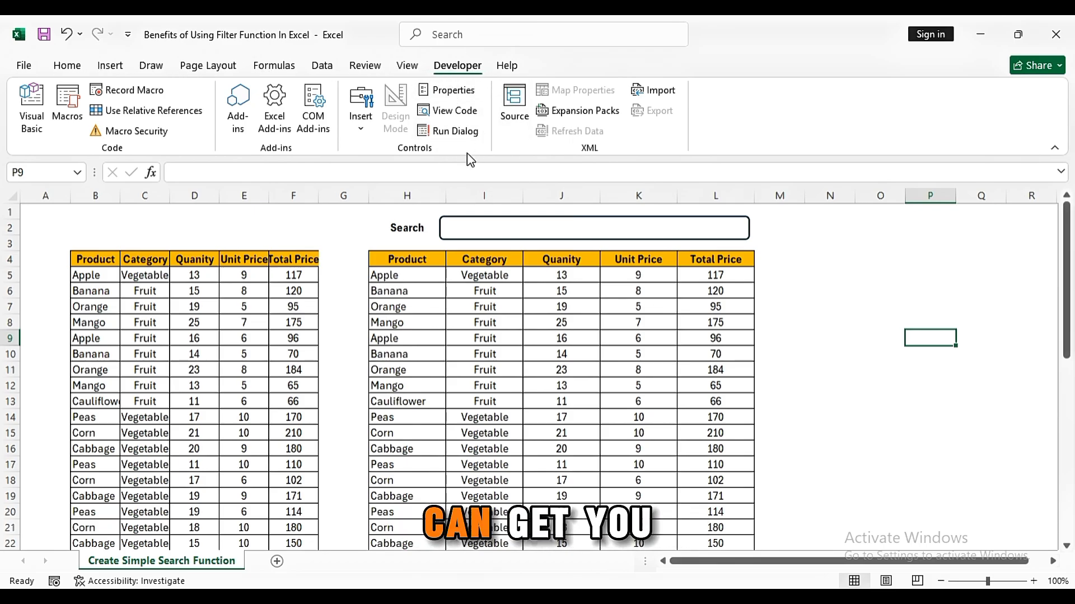
{"action": "right_click", "coordinate": [441, 150]}
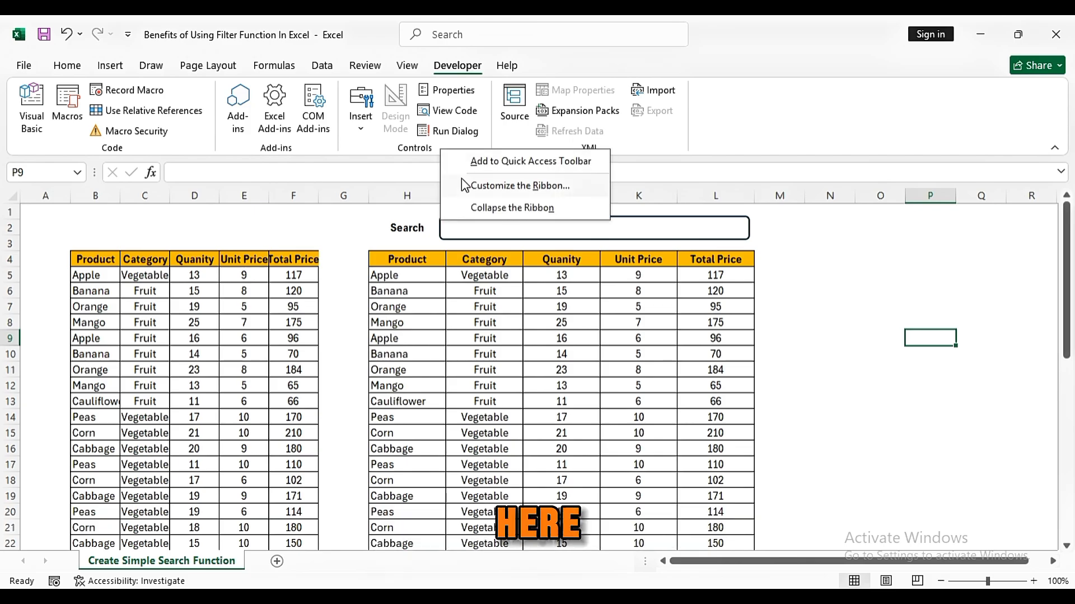
{"action": "left_click", "coordinate": [513, 191]}
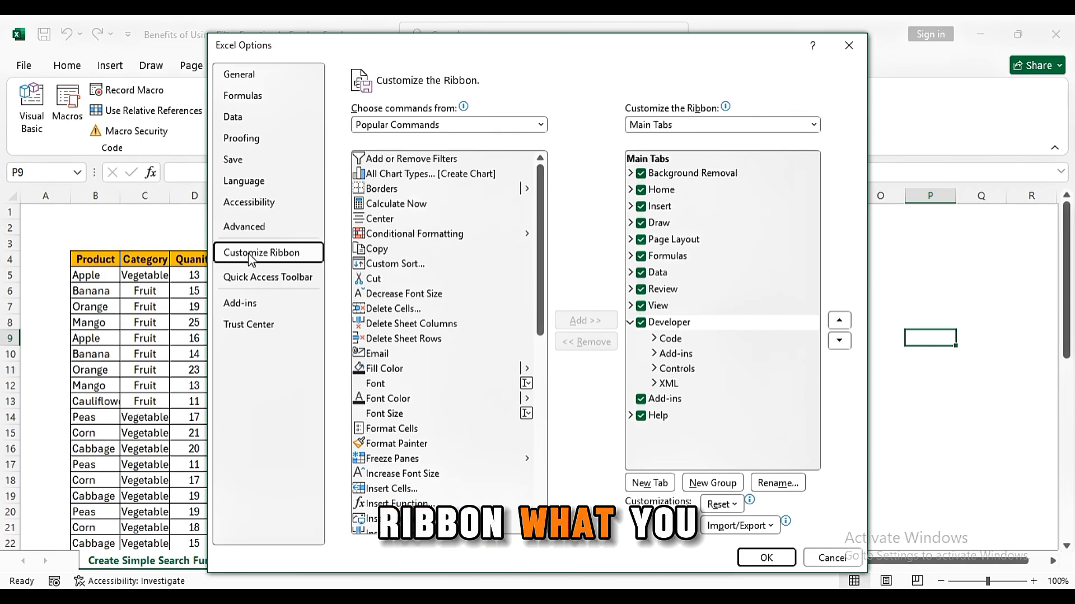
{"action": "left_click", "coordinate": [641, 322]}
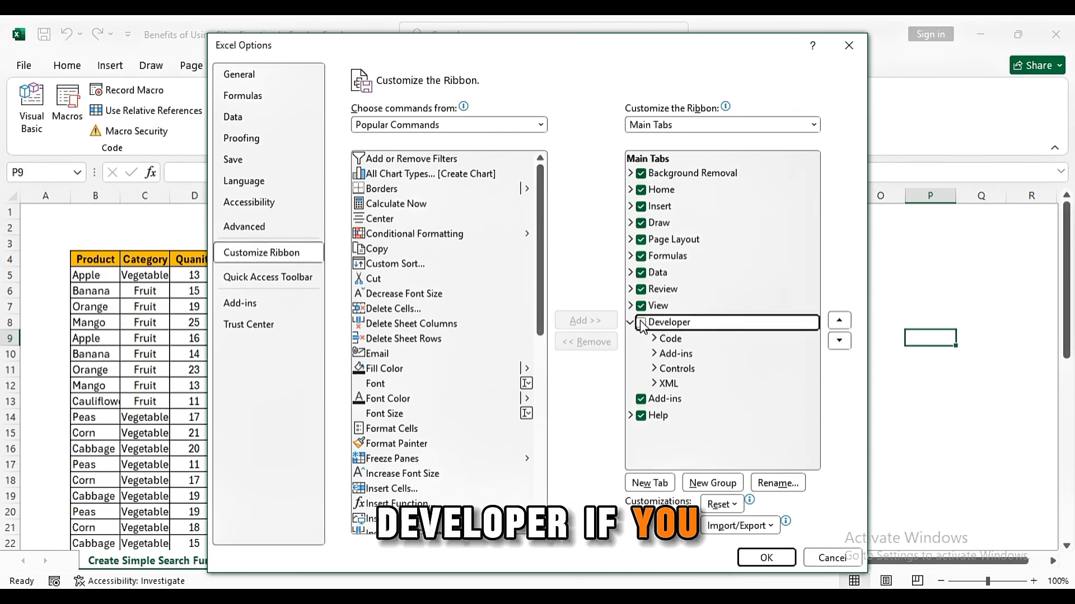
{"action": "left_click", "coordinate": [641, 323]}
{"action": "left_click", "coordinate": [768, 556]}
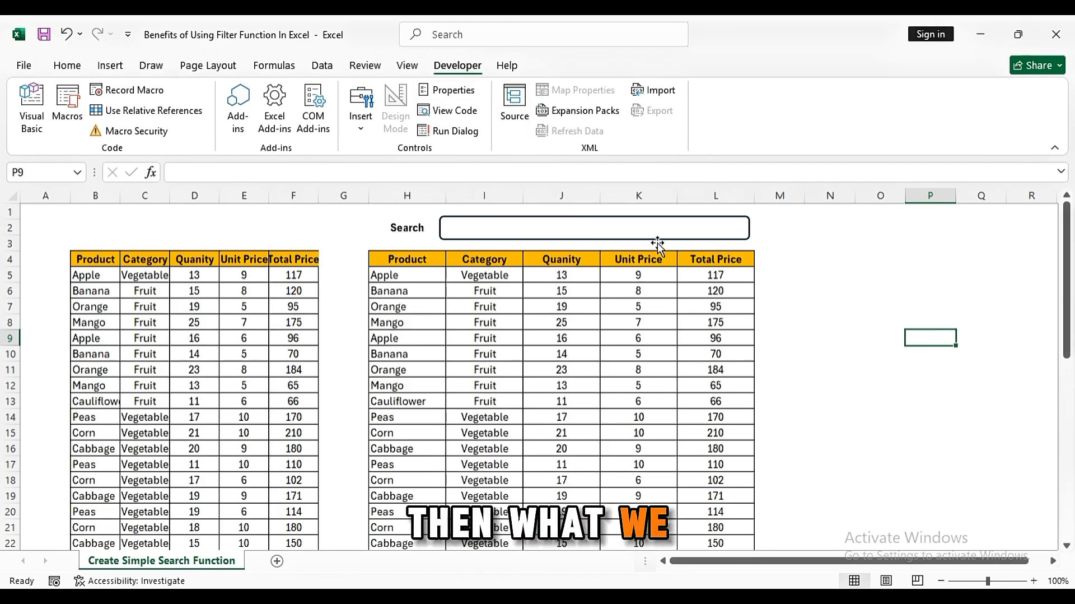
Try to insert an ActiveX text box in the blank area beside the second product table.
{"action": "left_click", "coordinate": [361, 129]}
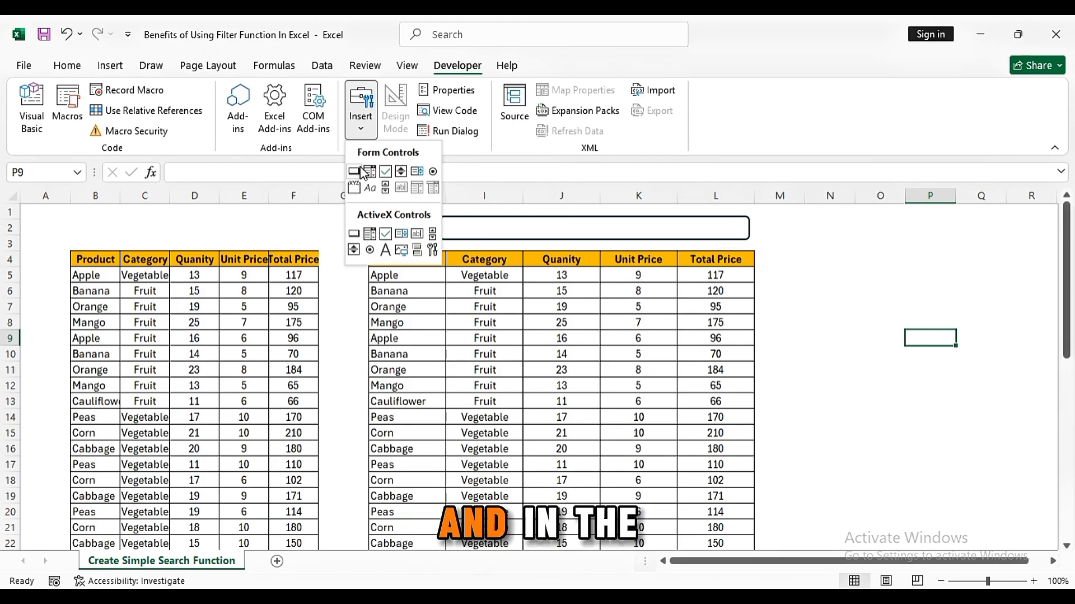
{"action": "left_click", "coordinate": [417, 234]}
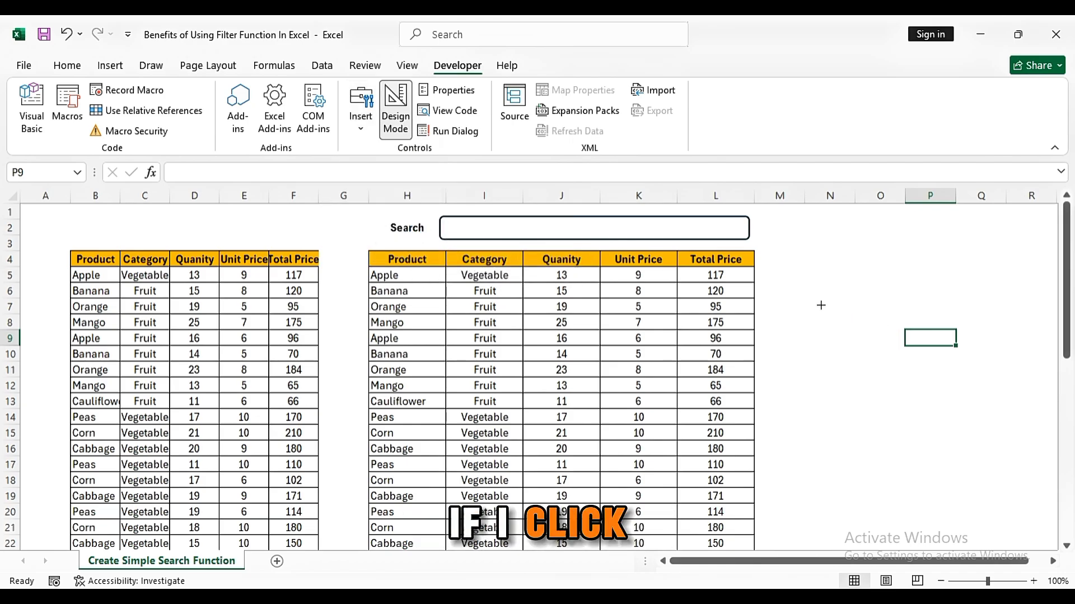
{"action": "left_click_drag", "start_coordinate": [963, 394], "coordinate": [964, 395]}
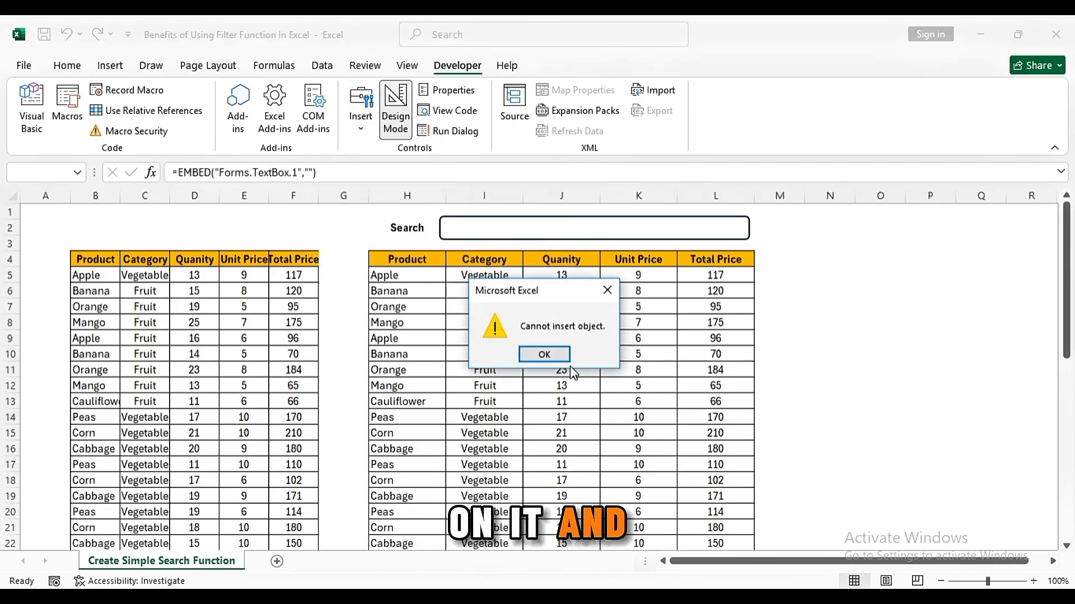
{"action": "left_click", "coordinate": [607, 289]}
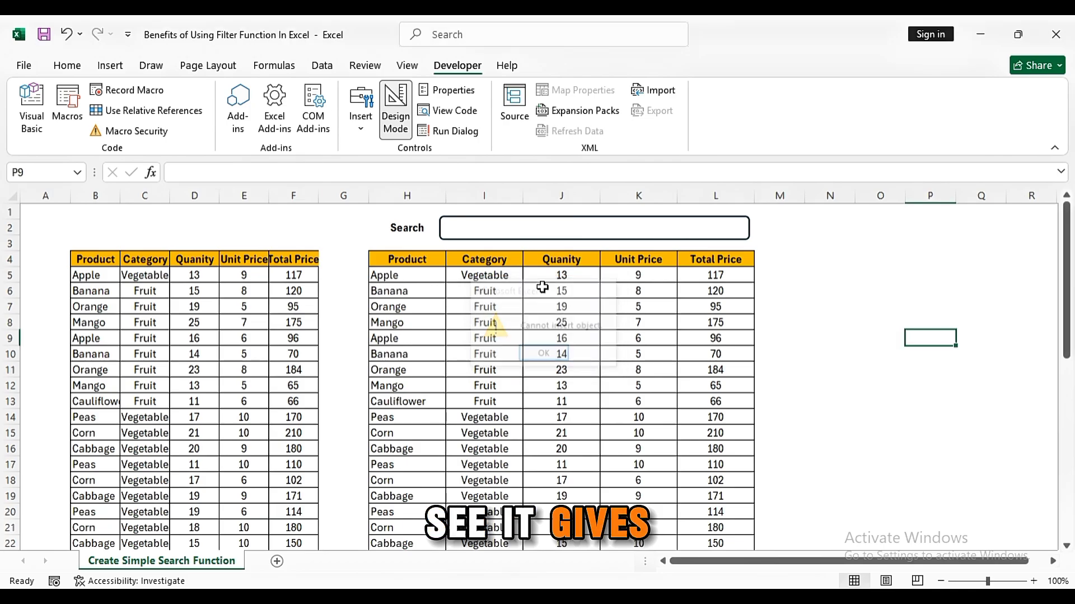
Draw a form control button in the blank area beside the Total Price column, and delete it again.
{"action": "left_click", "coordinate": [365, 134]}
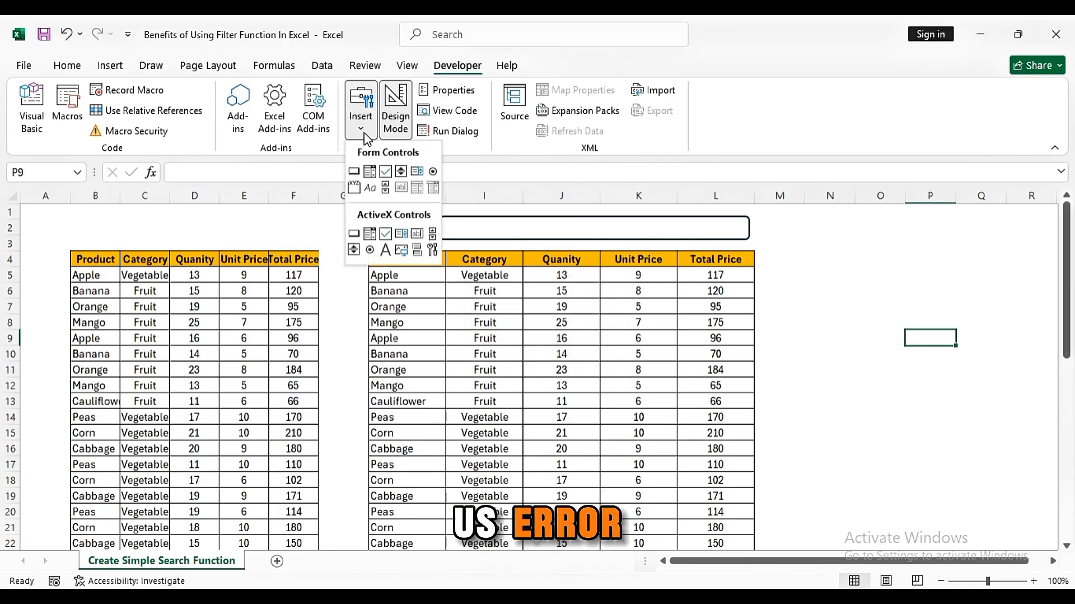
{"action": "left_click", "coordinate": [354, 171]}
{"action": "left_click_drag", "start_coordinate": [788, 271], "coordinate": [884, 303]}
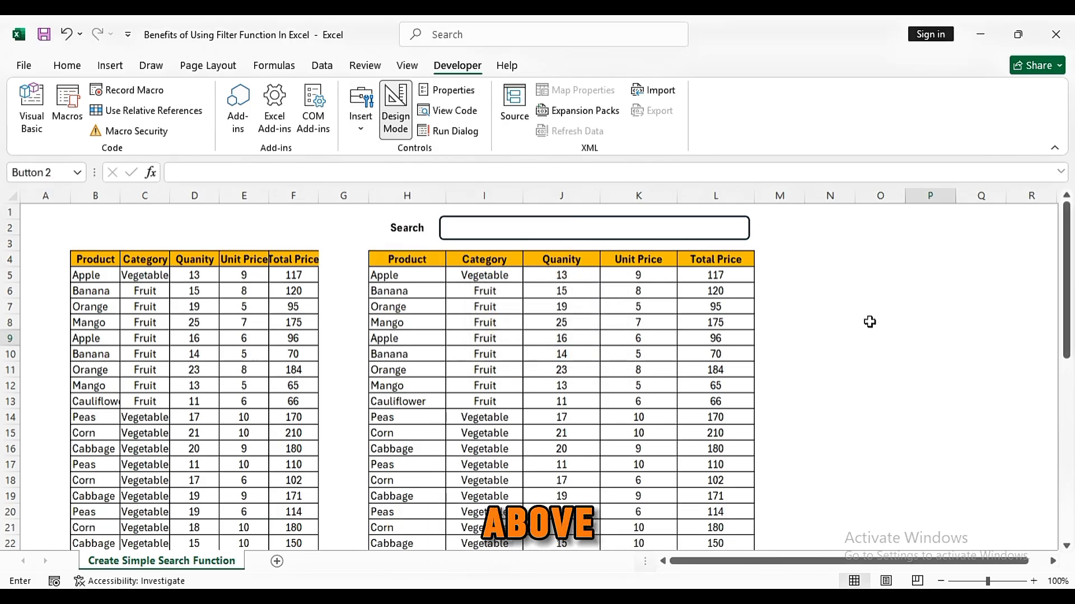
{"action": "left_click", "coordinate": [619, 243]}
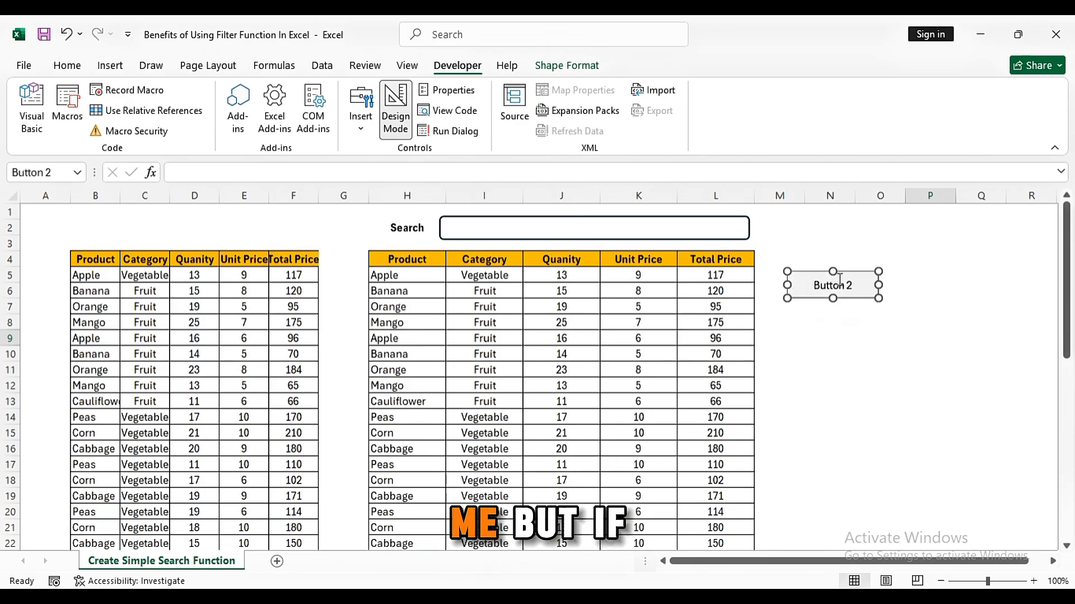
{"action": "left_click", "coordinate": [930, 353]}
{"action": "left_click", "coordinate": [873, 291], "text": "ctrl"}
{"action": "key", "text": "Delete"}
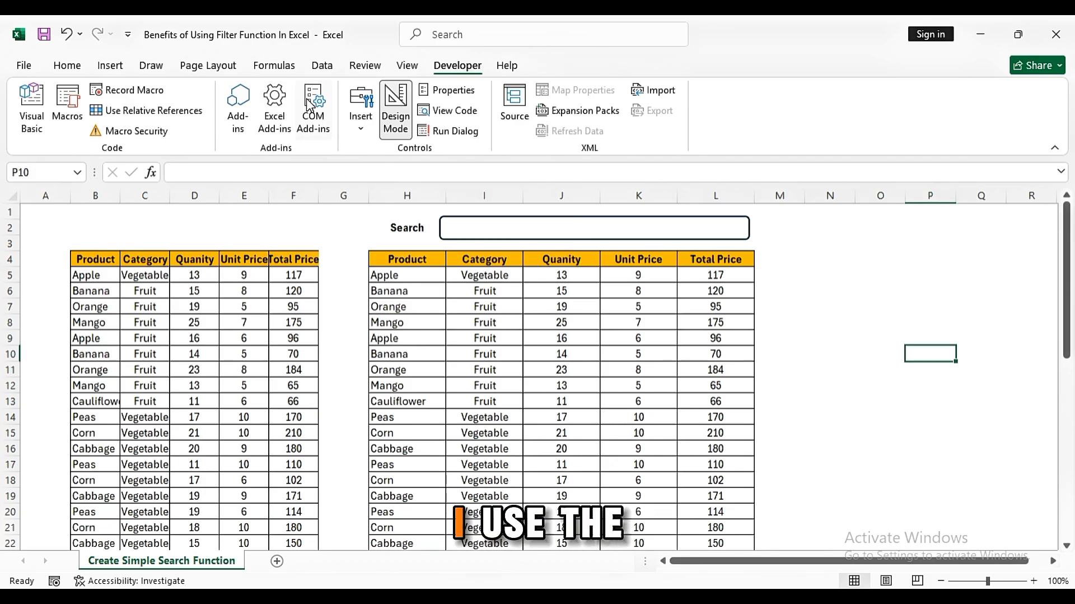
Retry inserting an ActiveX text box on the empty cells beside the second table.
{"action": "left_click", "coordinate": [361, 109]}
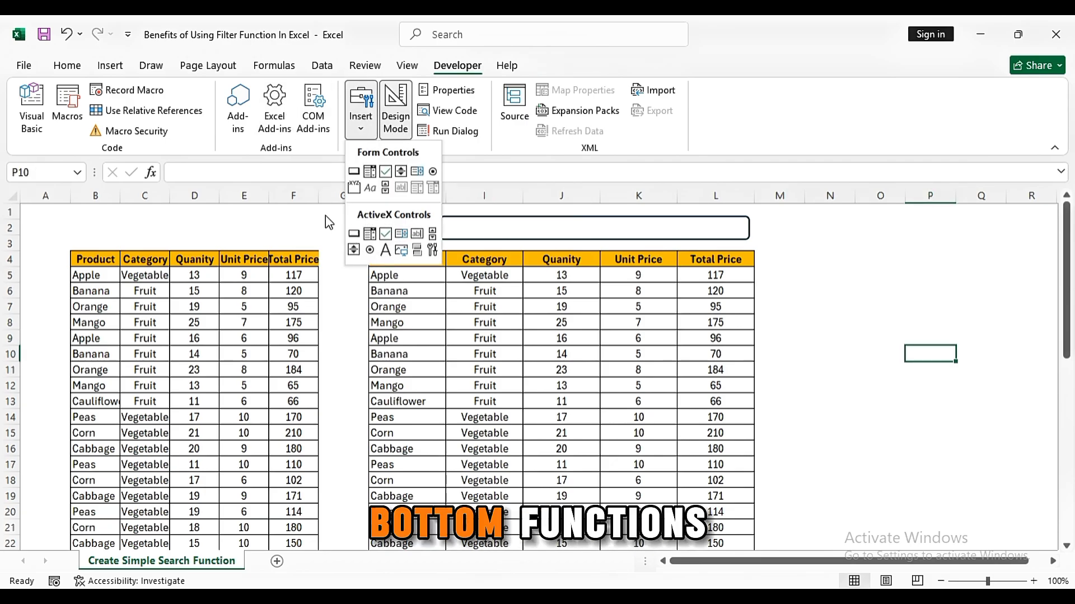
{"action": "left_click", "coordinate": [417, 235]}
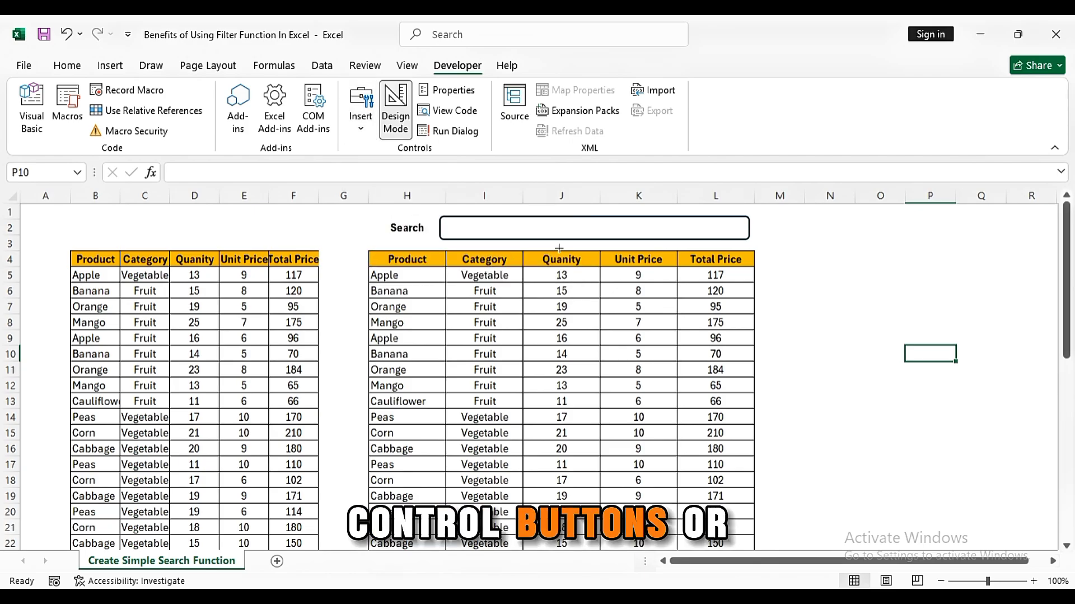
{"action": "left_click_drag", "start_coordinate": [887, 320], "coordinate": [888, 321]}
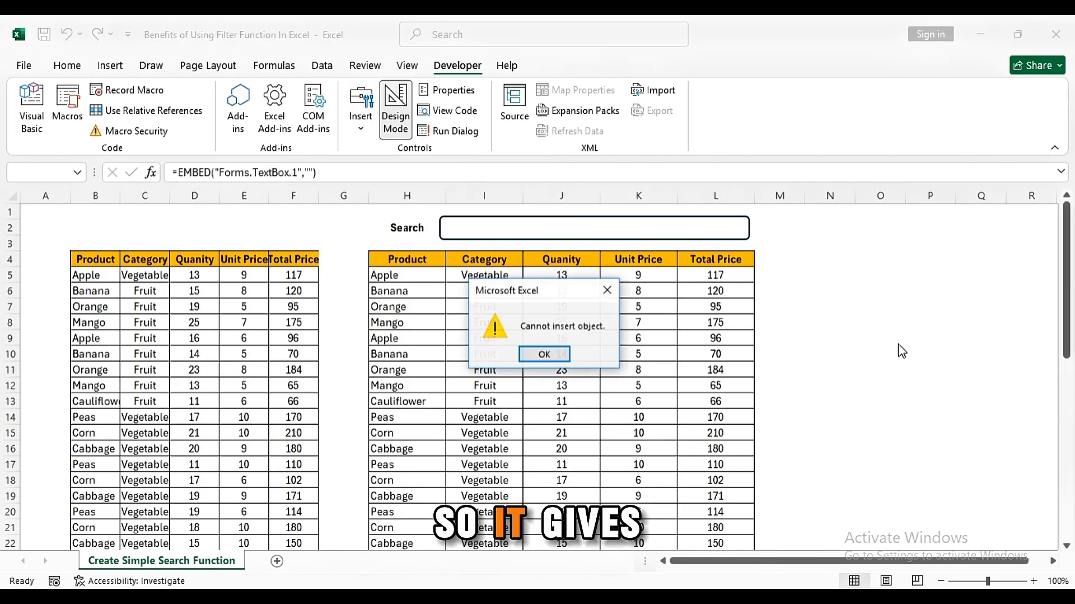
{"action": "left_click", "coordinate": [608, 290]}
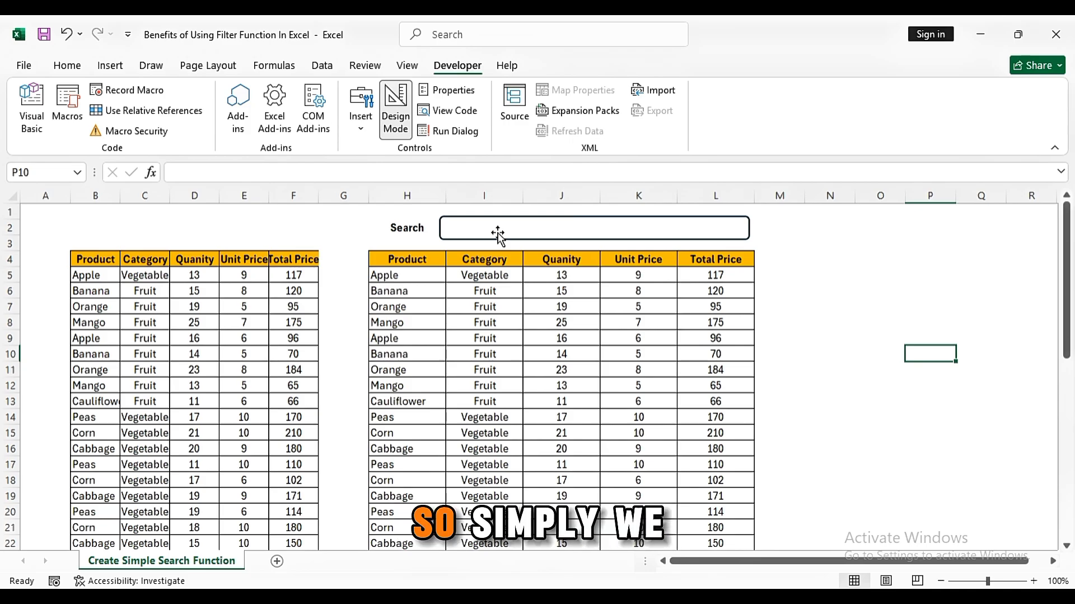
Set the Trust Center's ActiveX settings to enable all controls without restrictions and without prompting.
{"action": "left_click", "coordinate": [22, 66]}
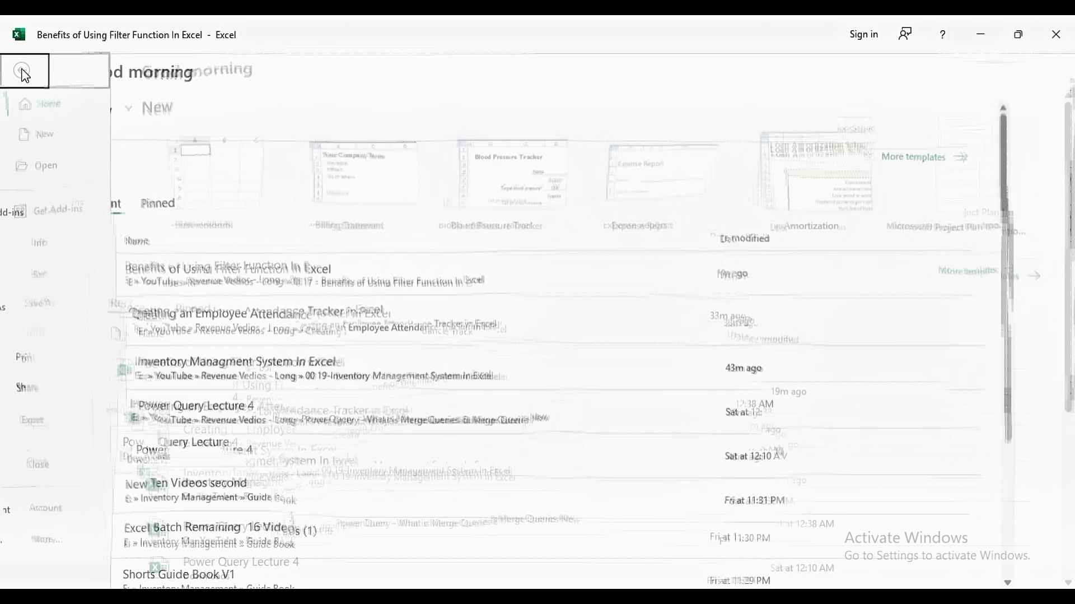
{"action": "left_click", "coordinate": [23, 72]}
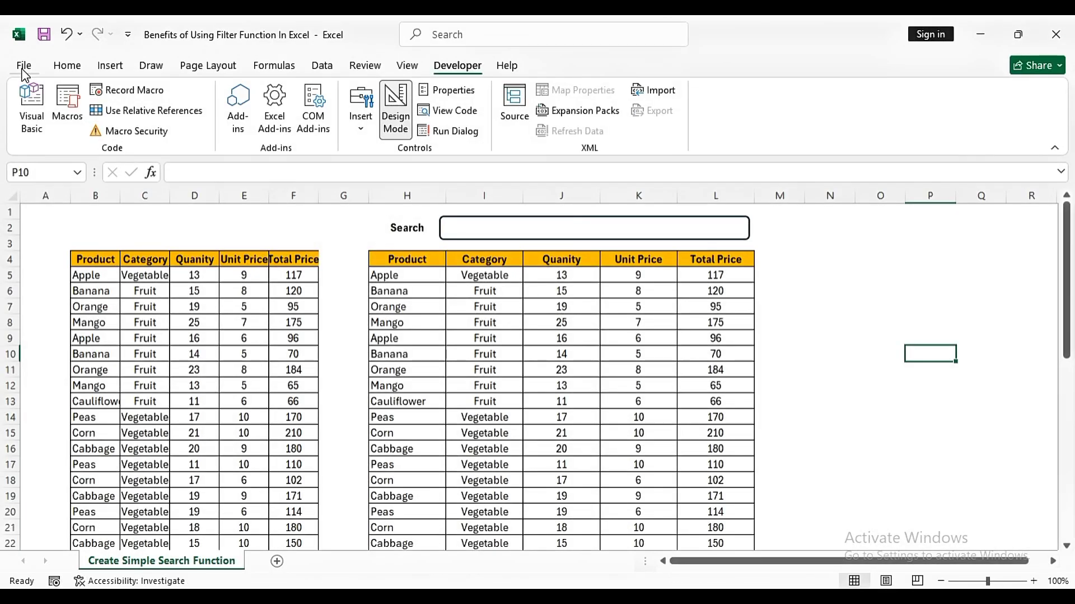
{"action": "left_click", "coordinate": [24, 69]}
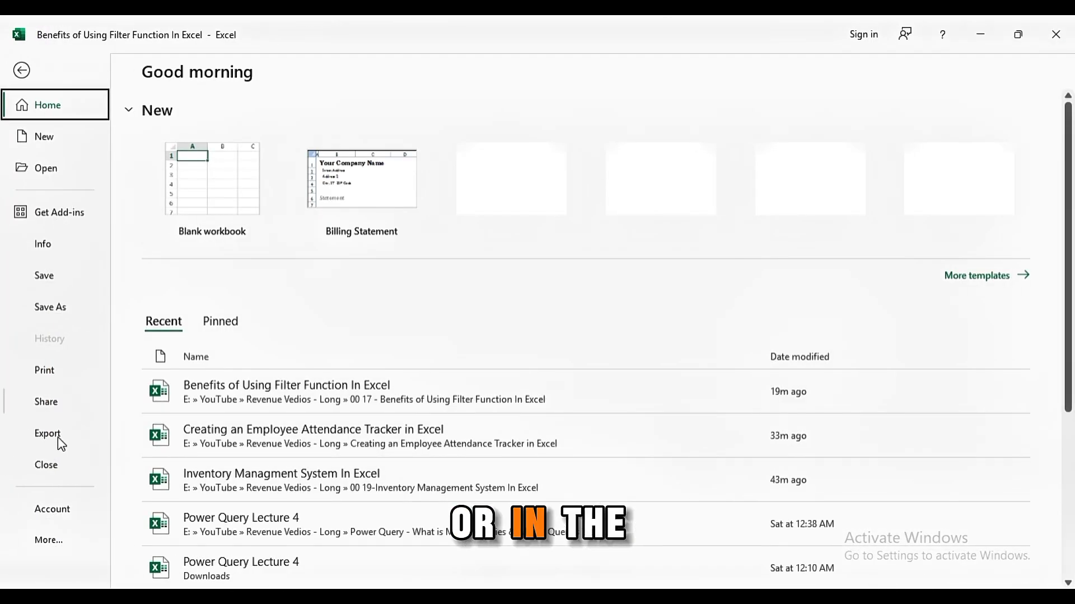
{"action": "left_click", "coordinate": [58, 543]}
{"action": "left_click", "coordinate": [54, 518]}
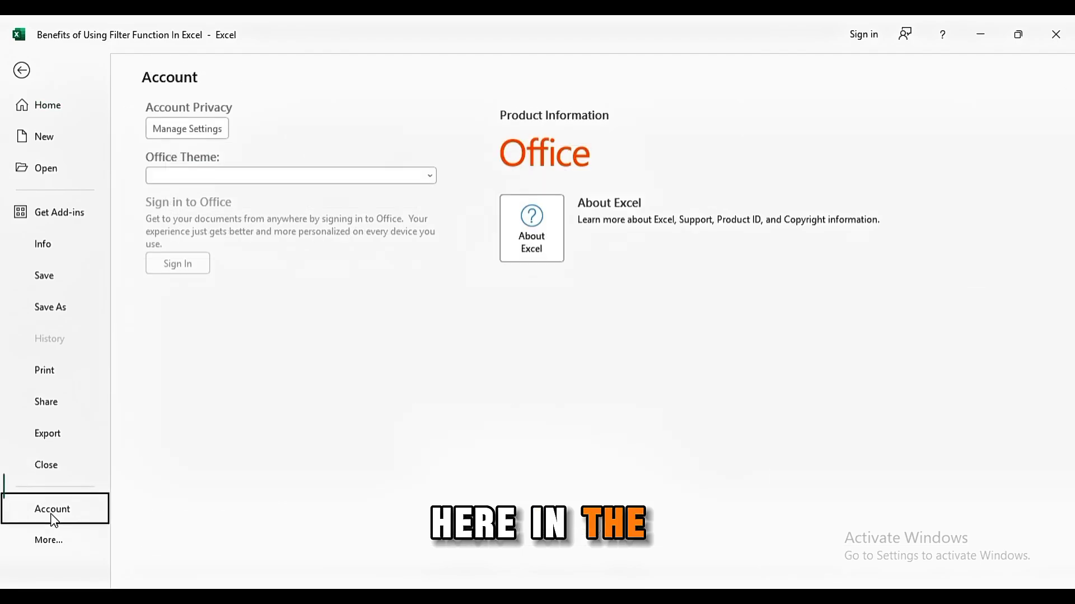
{"action": "left_click", "coordinate": [54, 544]}
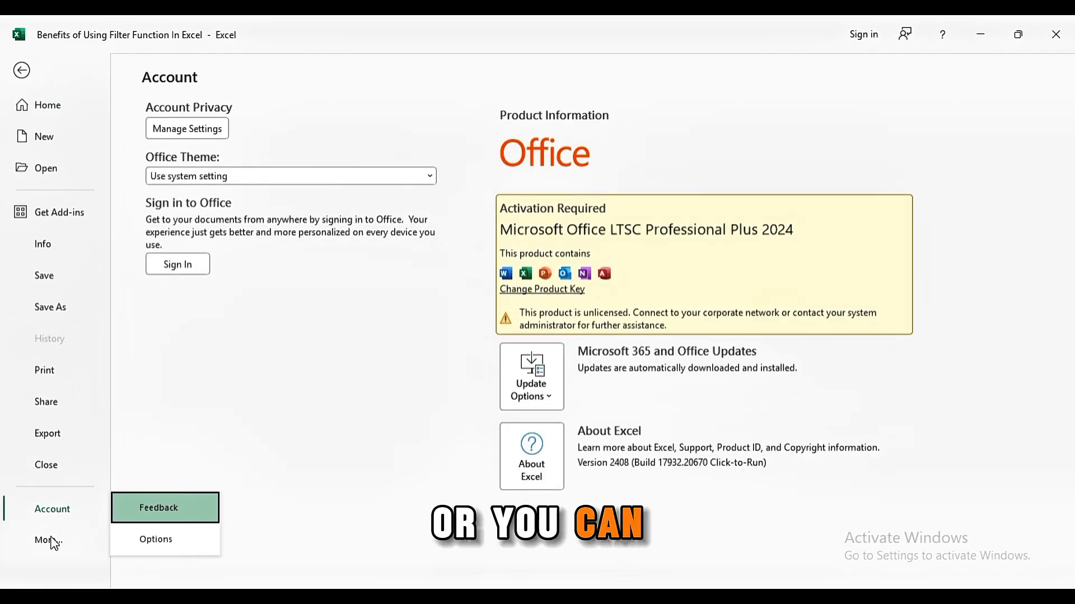
{"action": "left_click", "coordinate": [154, 545]}
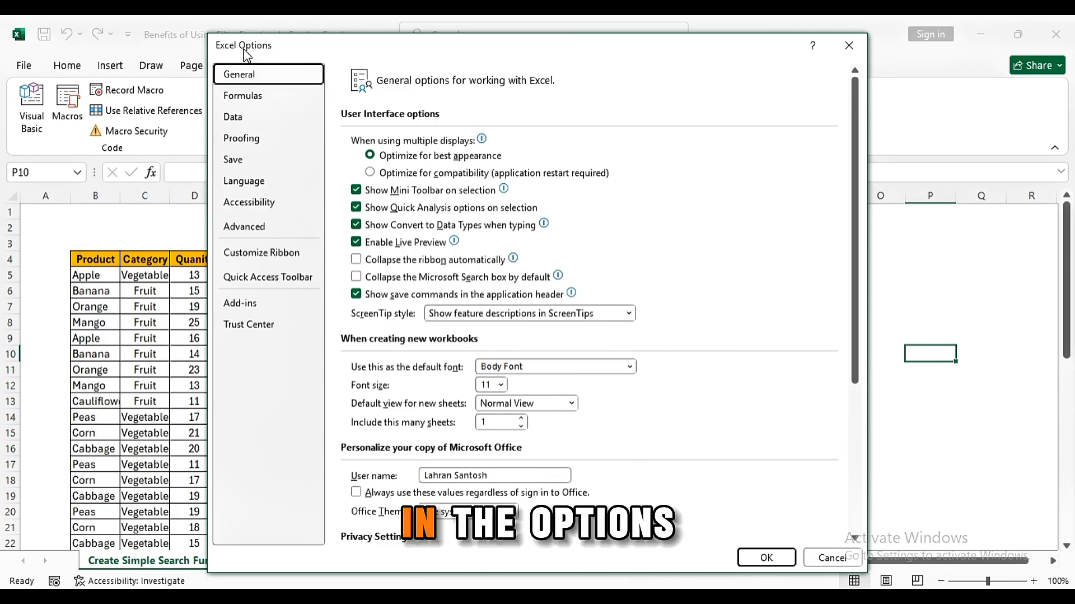
{"action": "left_click", "coordinate": [239, 330]}
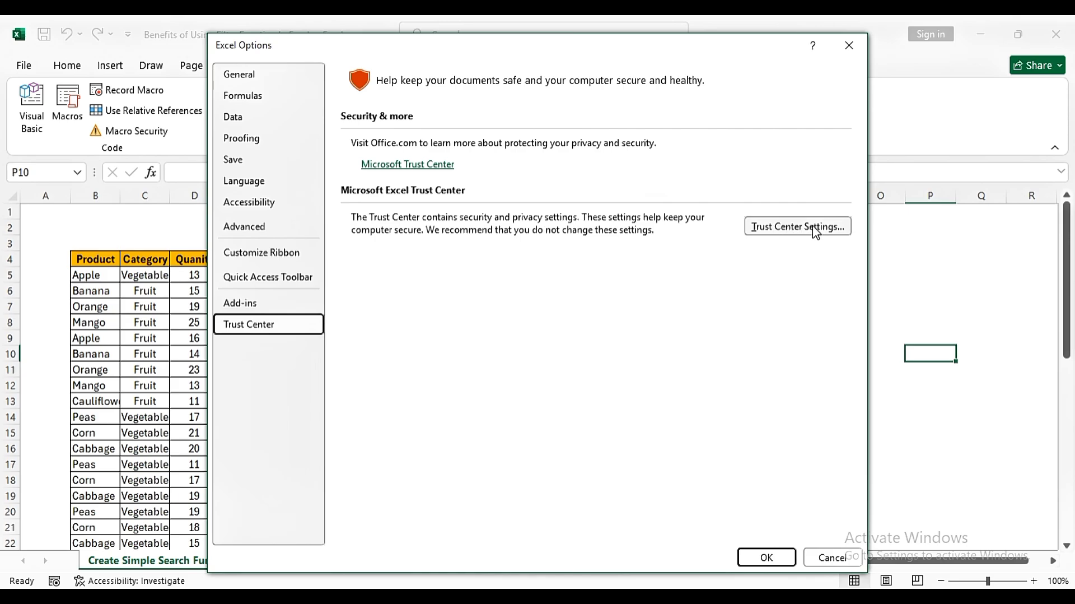
{"action": "left_click", "coordinate": [787, 231]}
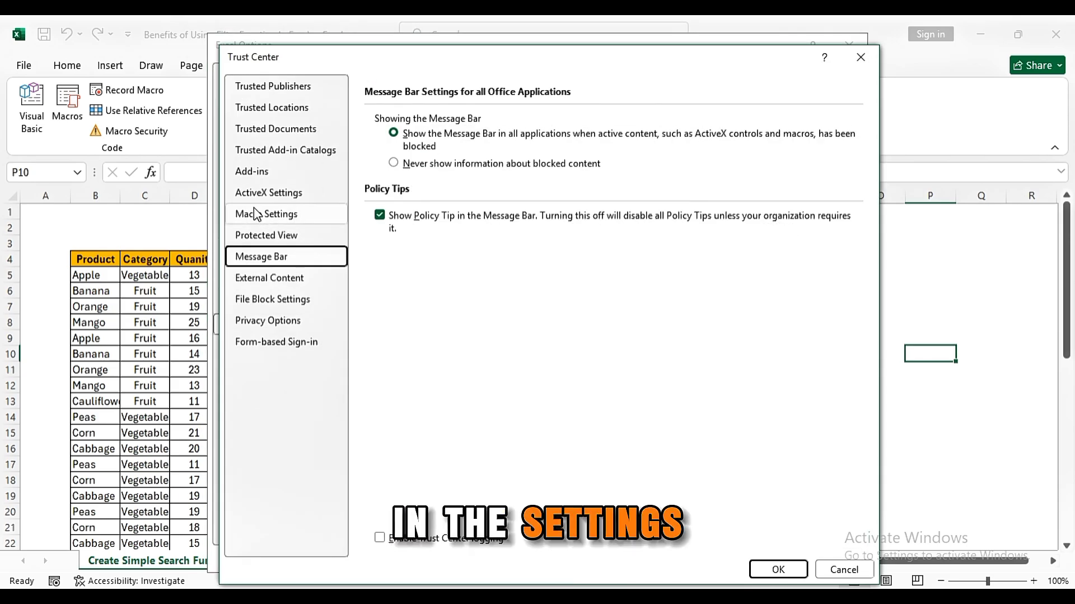
{"action": "left_click", "coordinate": [294, 198]}
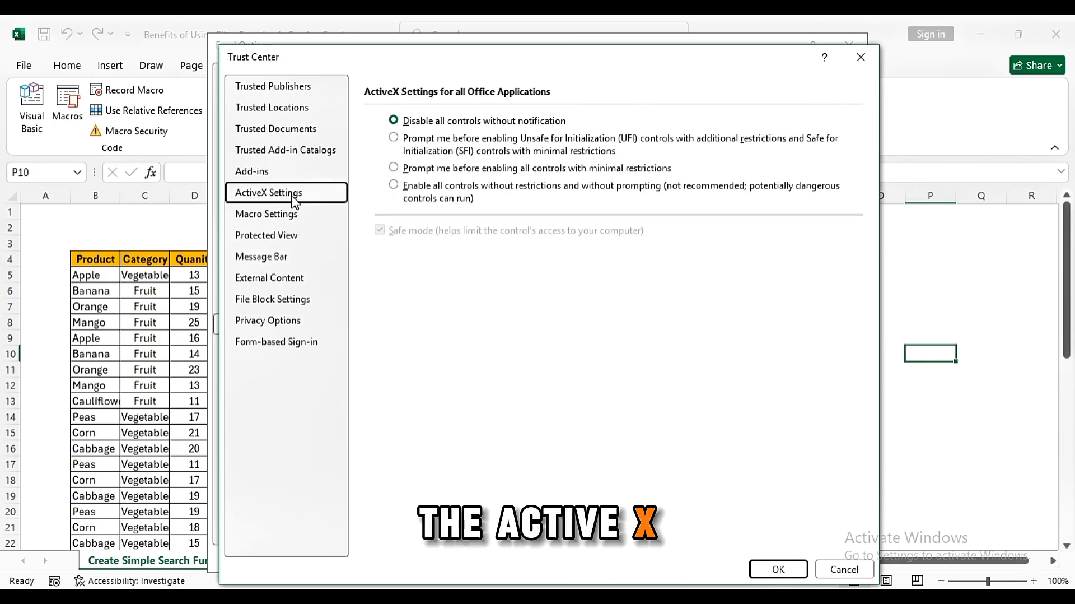
{"action": "left_click", "coordinate": [394, 186]}
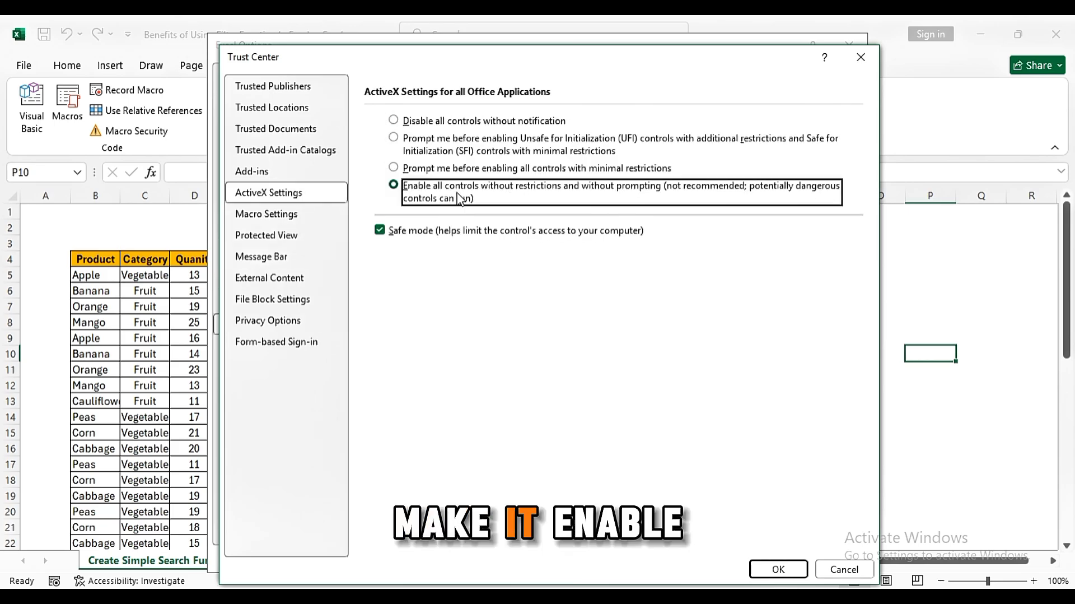
{"action": "left_click", "coordinate": [777, 569]}
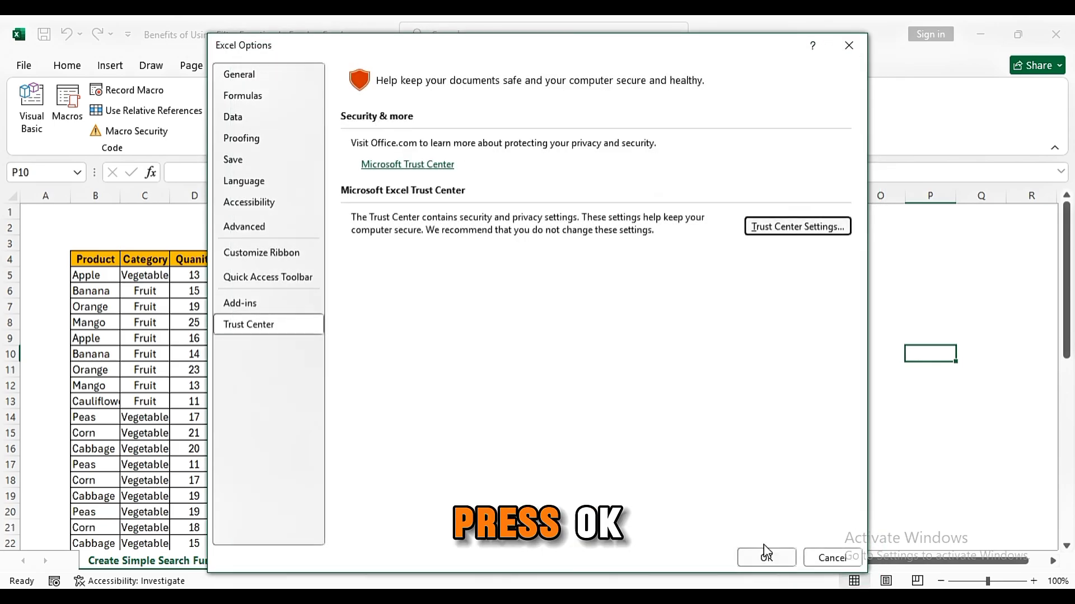
{"action": "left_click", "coordinate": [765, 558]}
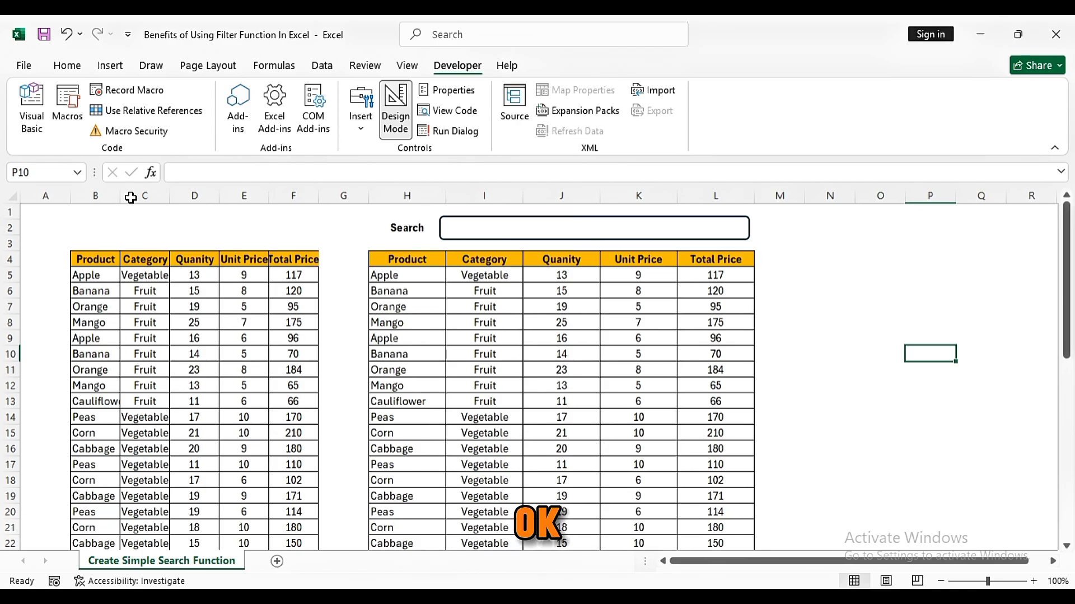
Draw an ActiveX text box over the rounded search bar rectangle beside the Search label, matching its size.
{"action": "left_click", "coordinate": [64, 66]}
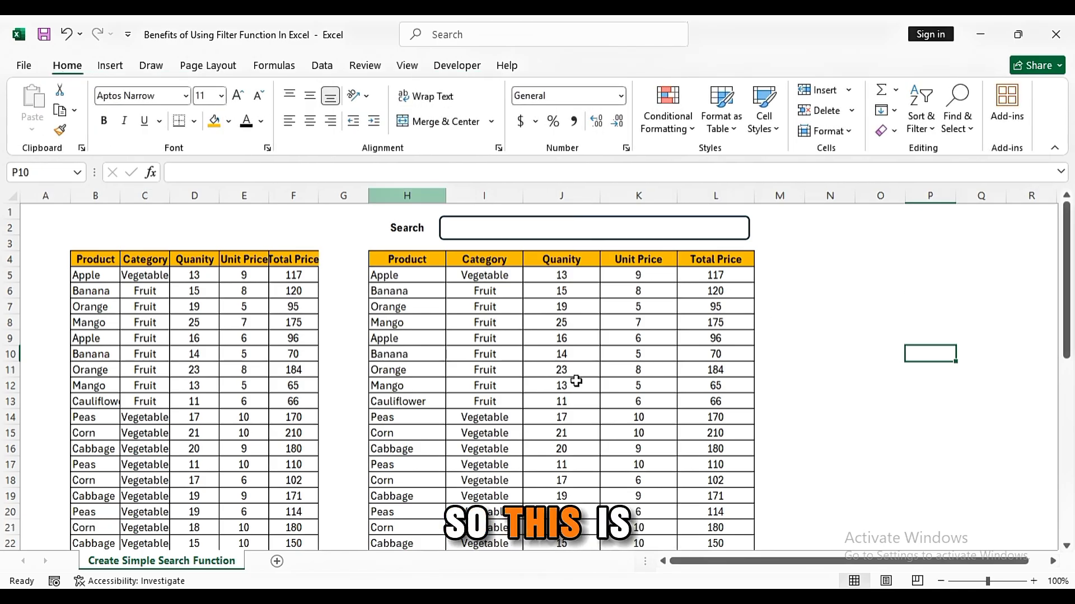
{"action": "left_click", "coordinate": [896, 367]}
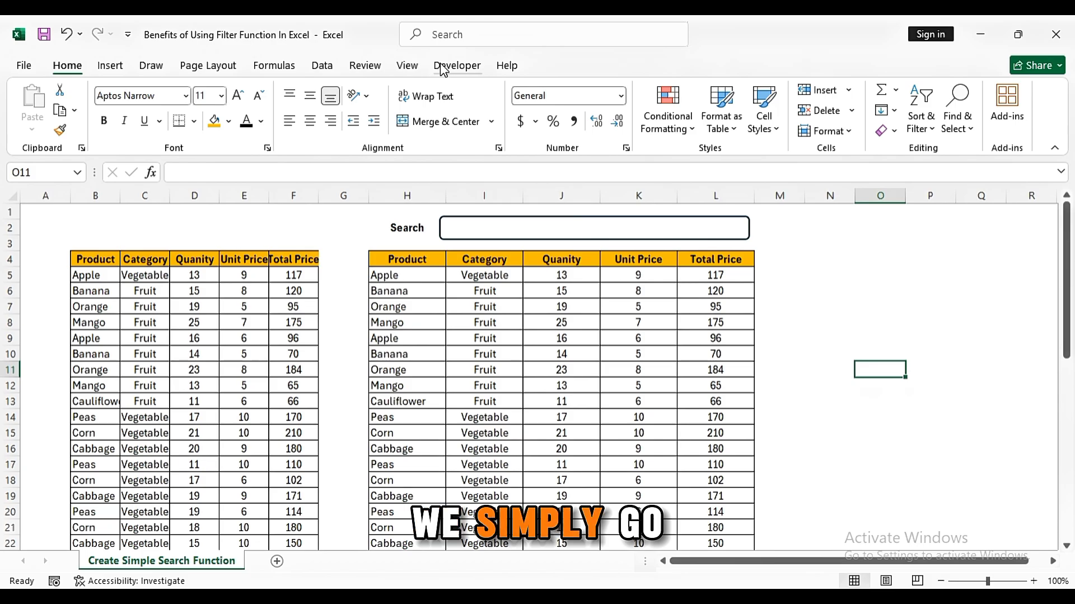
{"action": "left_click", "coordinate": [458, 65]}
{"action": "left_click", "coordinate": [361, 121]}
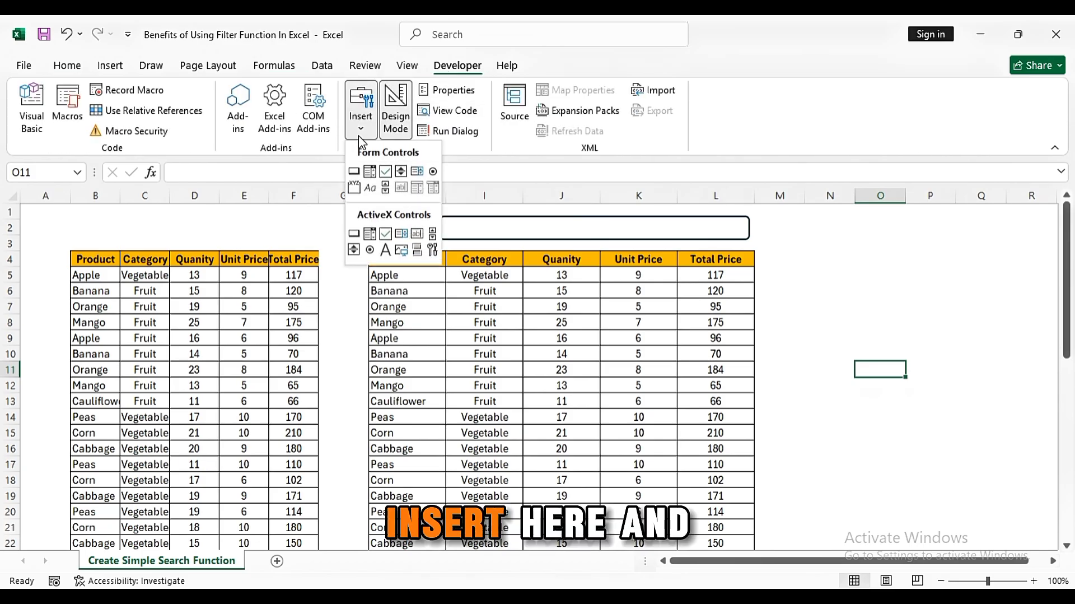
{"action": "left_click", "coordinate": [424, 235]}
{"action": "left_click_drag", "start_coordinate": [442, 216], "coordinate": [749, 240]}
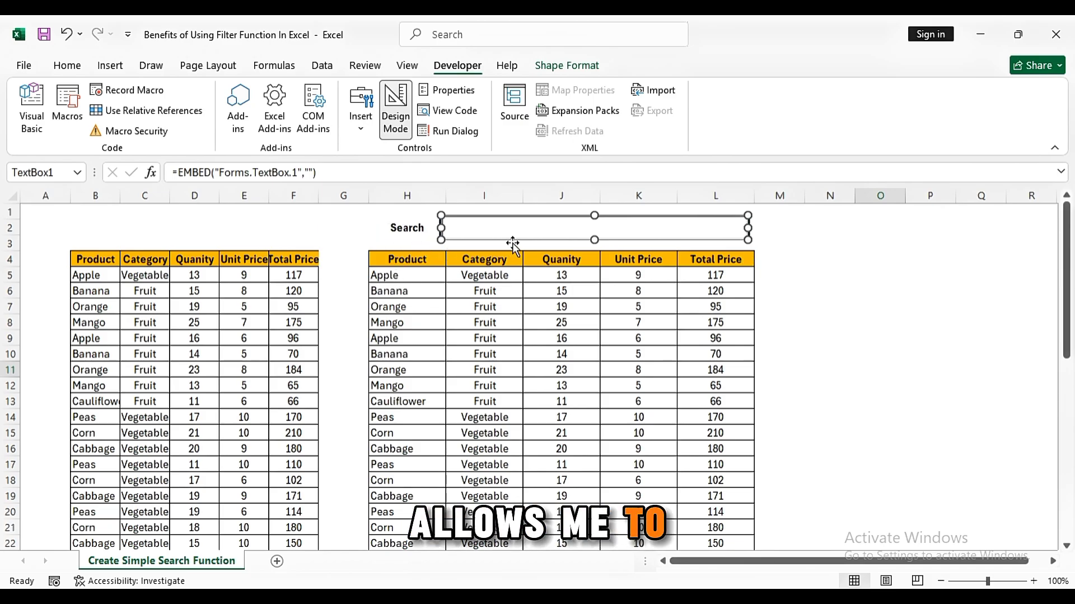
{"action": "left_click", "coordinate": [767, 272]}
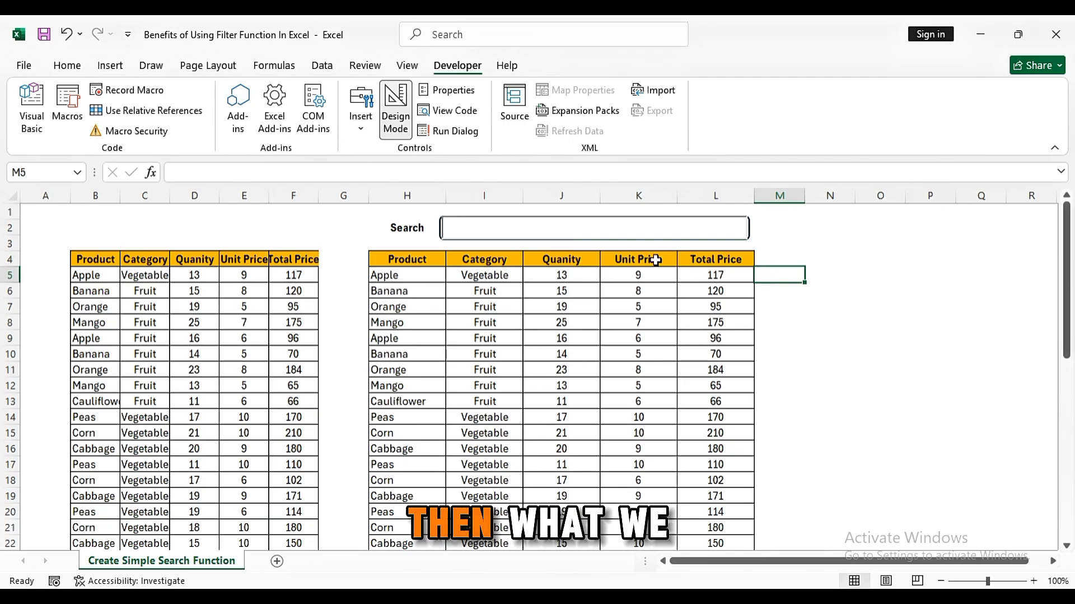
Link the ActiveX search text box to cell J2 through its LinkedCell property, and close its properties.
{"action": "left_click", "coordinate": [558, 240]}
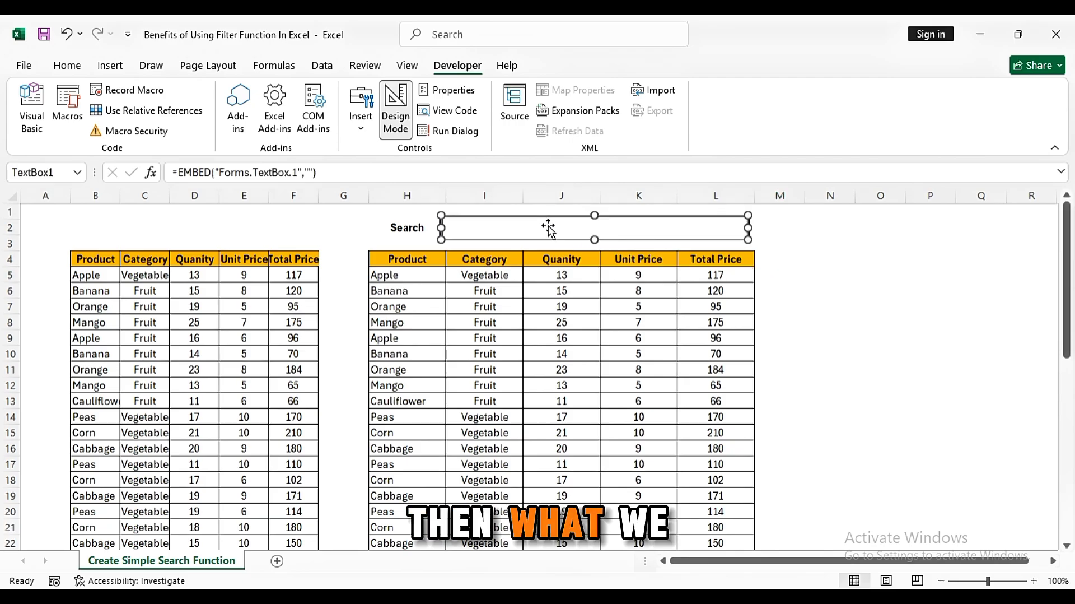
{"action": "right_click", "coordinate": [485, 229]}
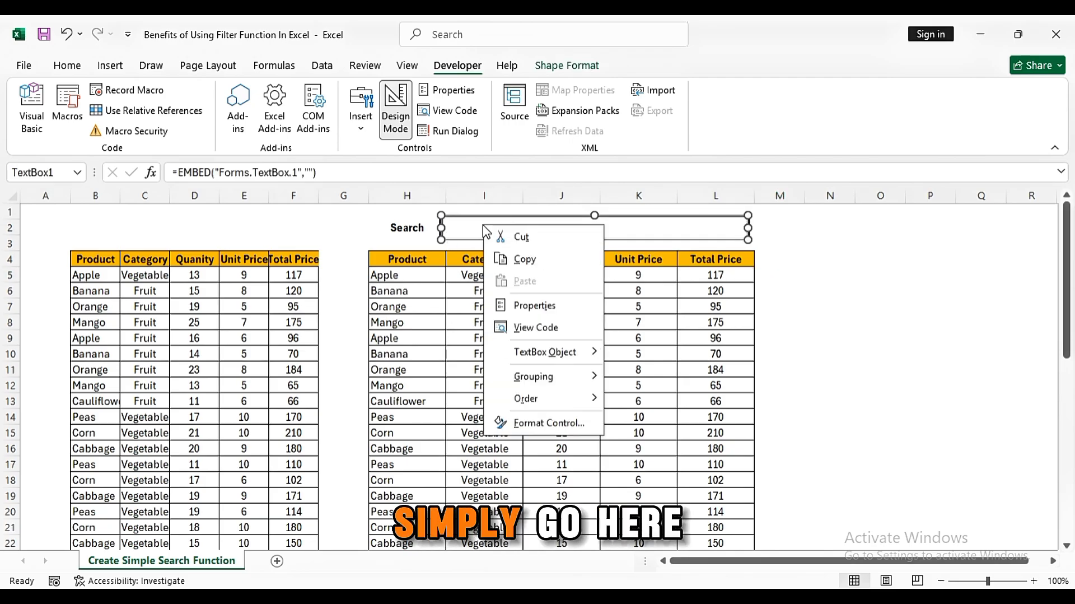
{"action": "left_click", "coordinate": [521, 305]}
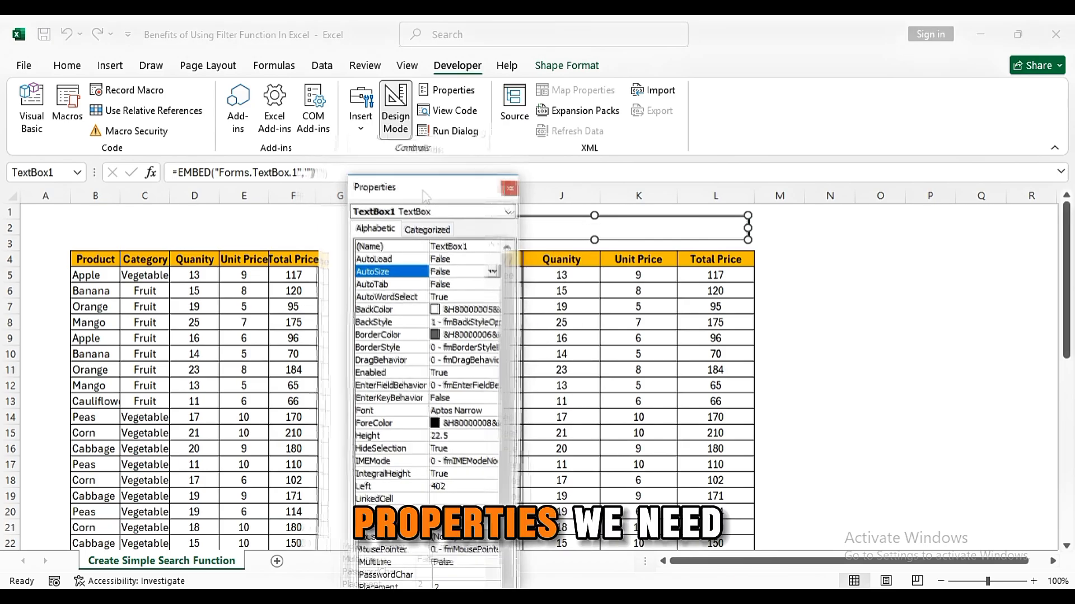
{"action": "left_click_drag", "start_coordinate": [429, 197], "coordinate": [242, 131]}
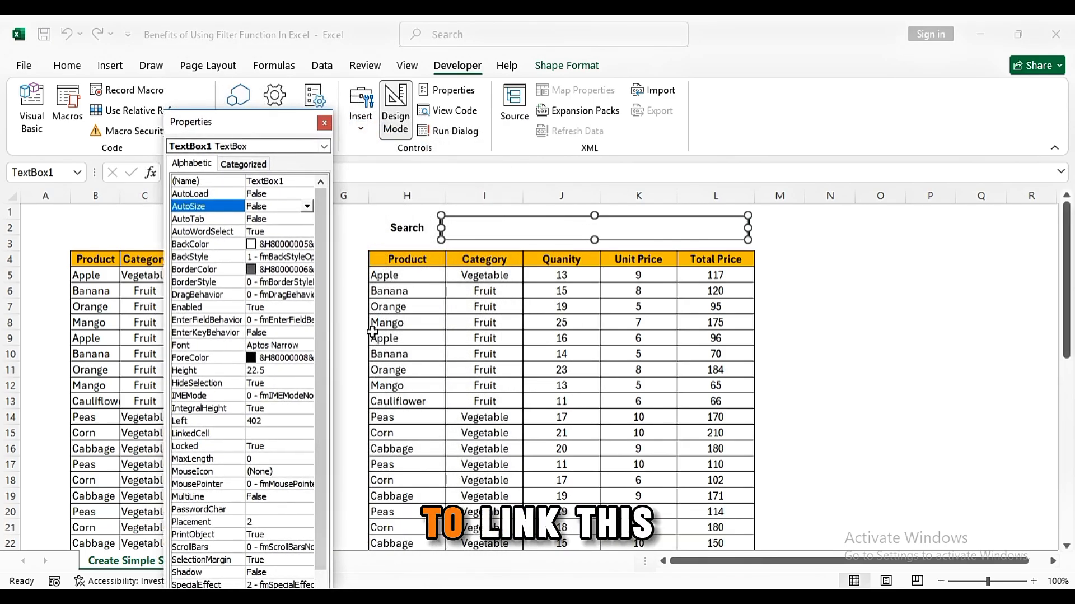
{"action": "left_click", "coordinate": [257, 436]}
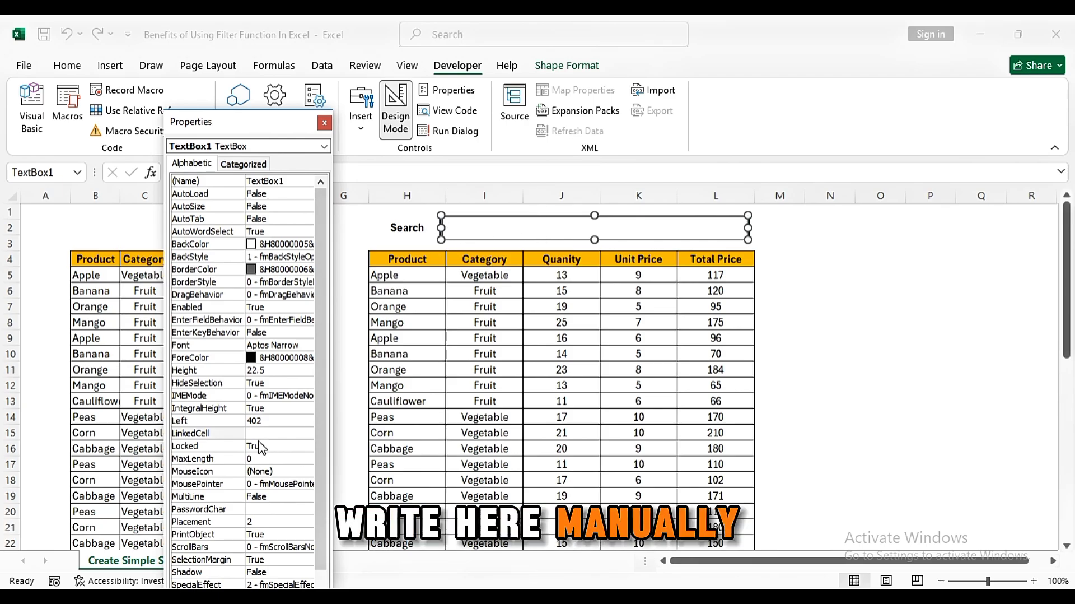
{"action": "type", "text": "j"}
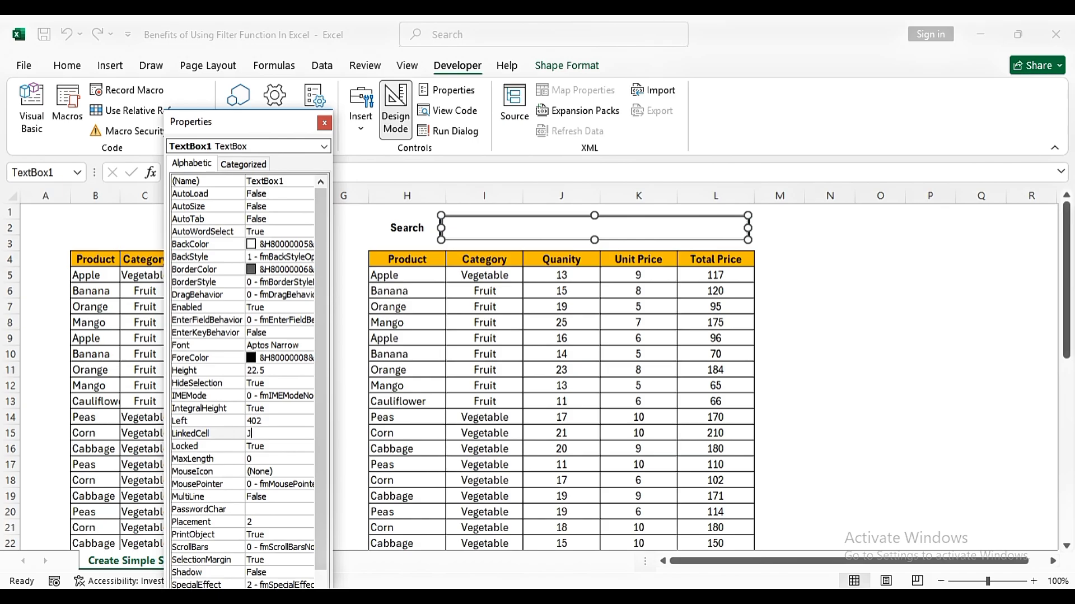
{"action": "type", "text": "2"}
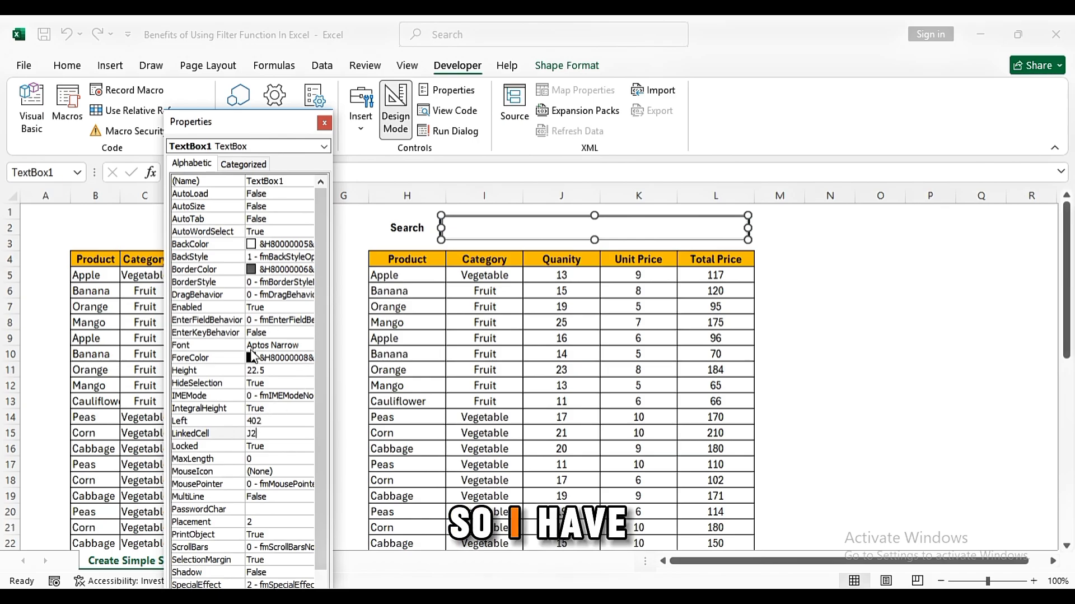
{"action": "left_click", "coordinate": [251, 348]}
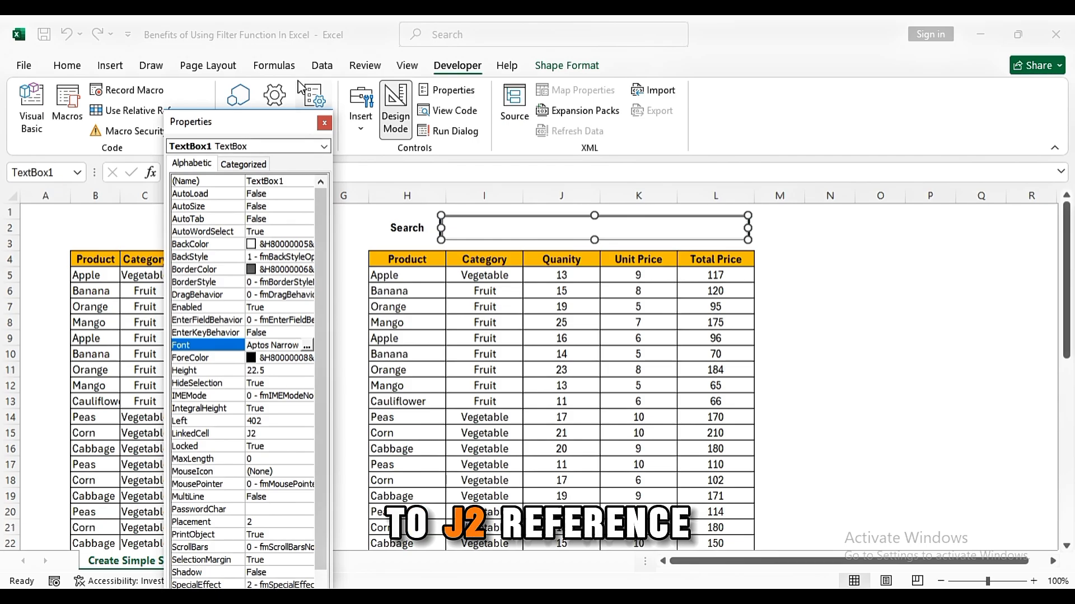
{"action": "left_click", "coordinate": [325, 122]}
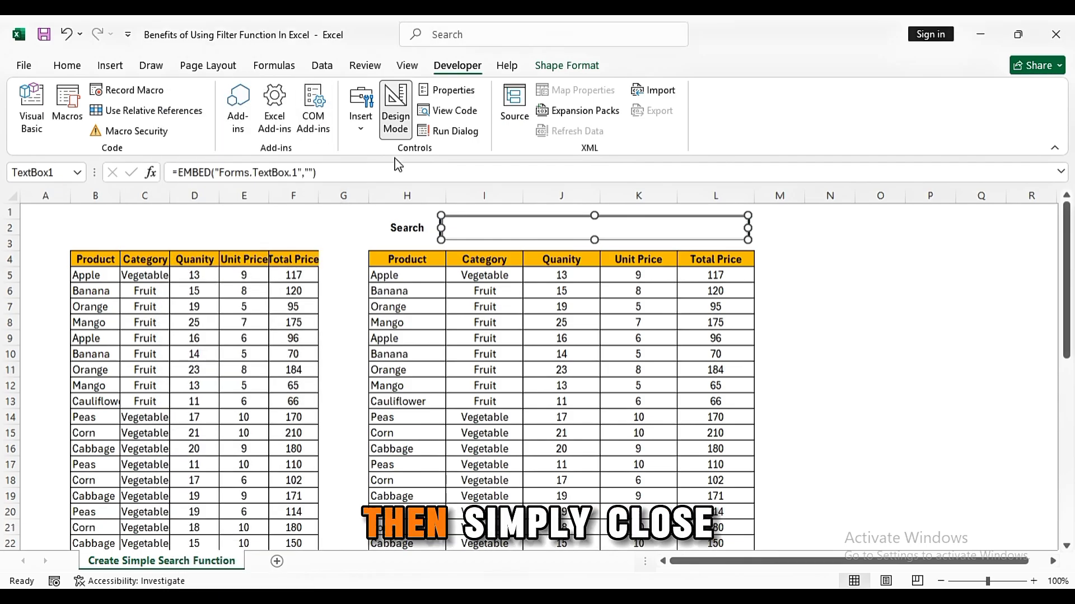
Turn off Design Mode and check that the search text box accepts the cursor.
{"action": "left_click", "coordinate": [889, 333]}
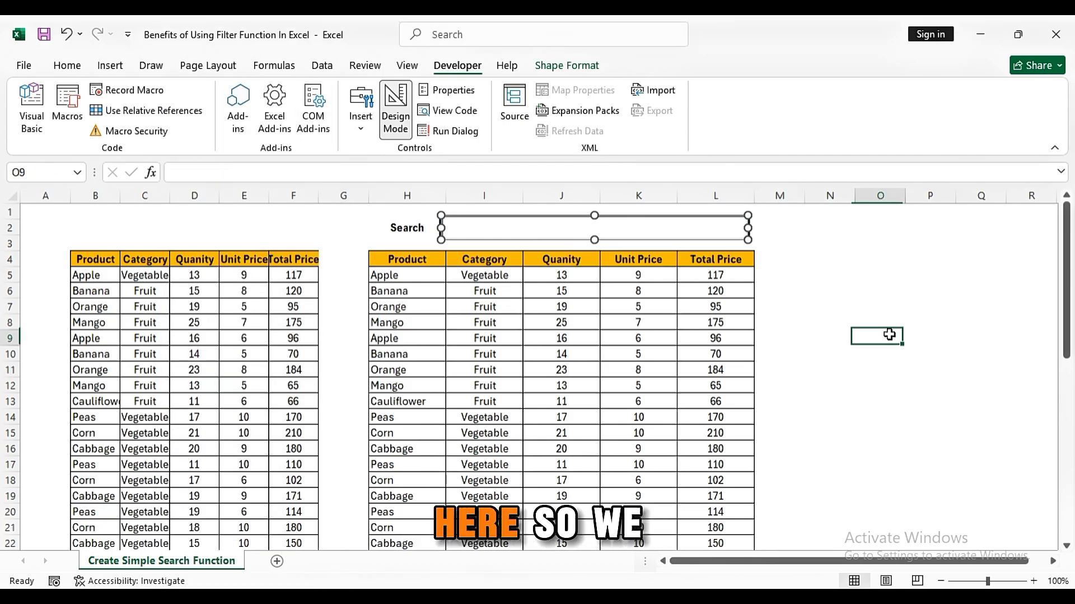
{"action": "left_click", "coordinate": [535, 238]}
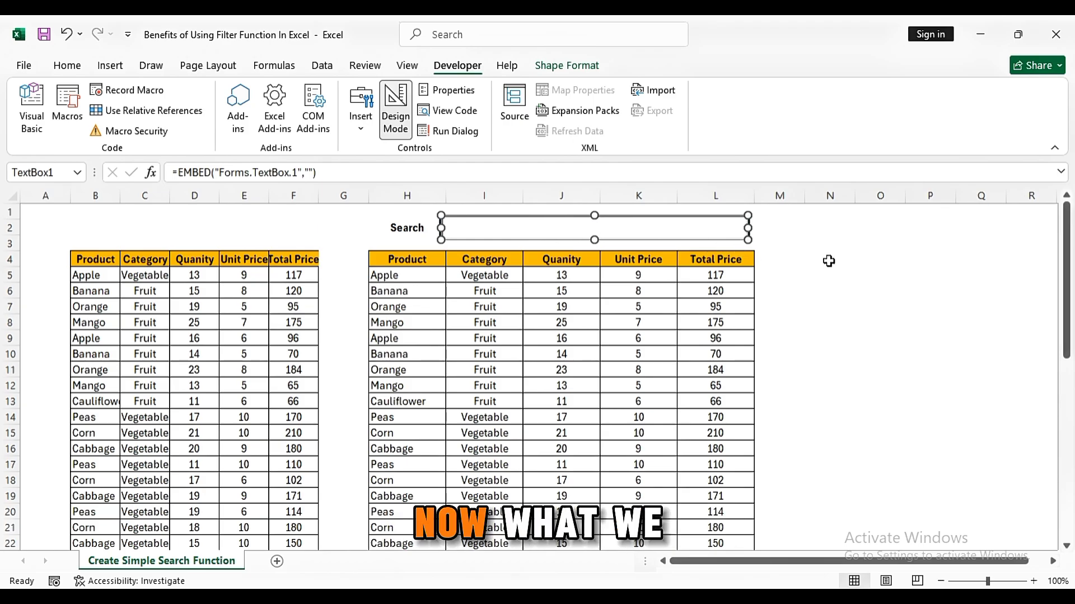
{"action": "left_click", "coordinate": [395, 135]}
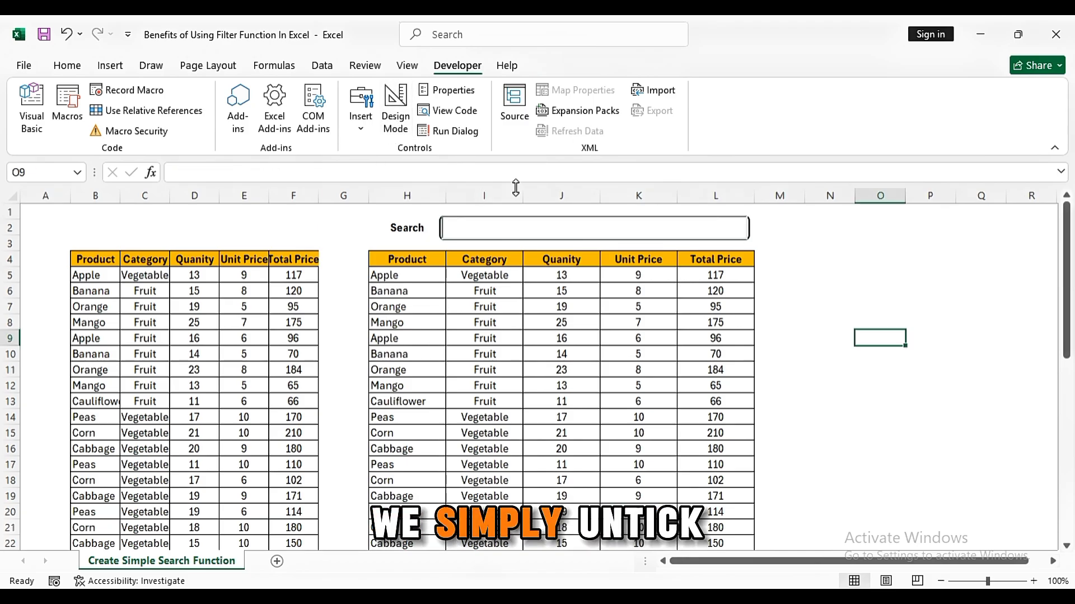
{"action": "left_click", "coordinate": [614, 228]}
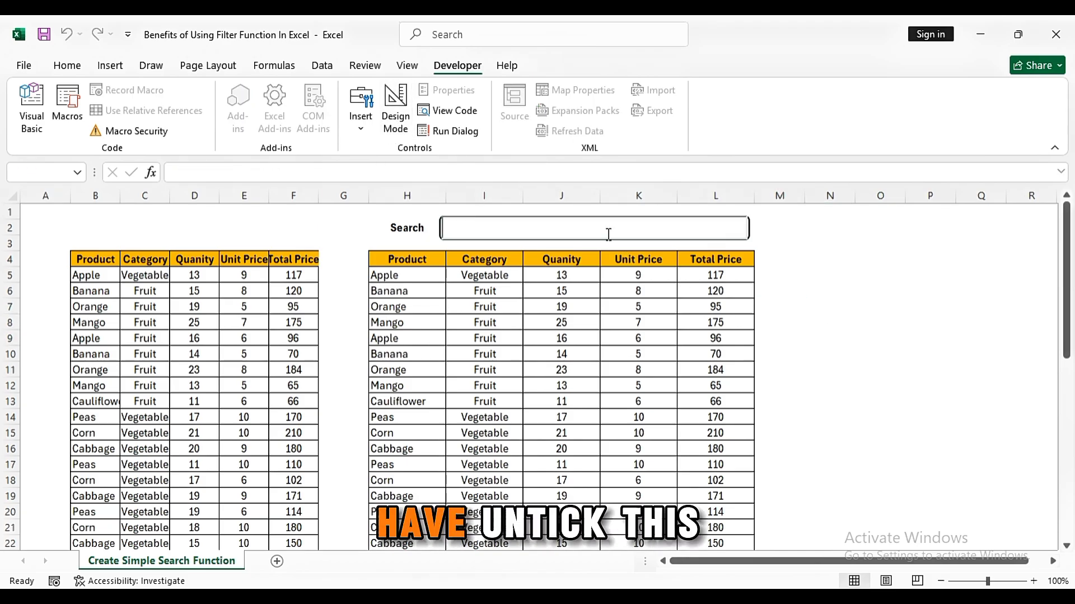
{"action": "left_click", "coordinate": [795, 241]}
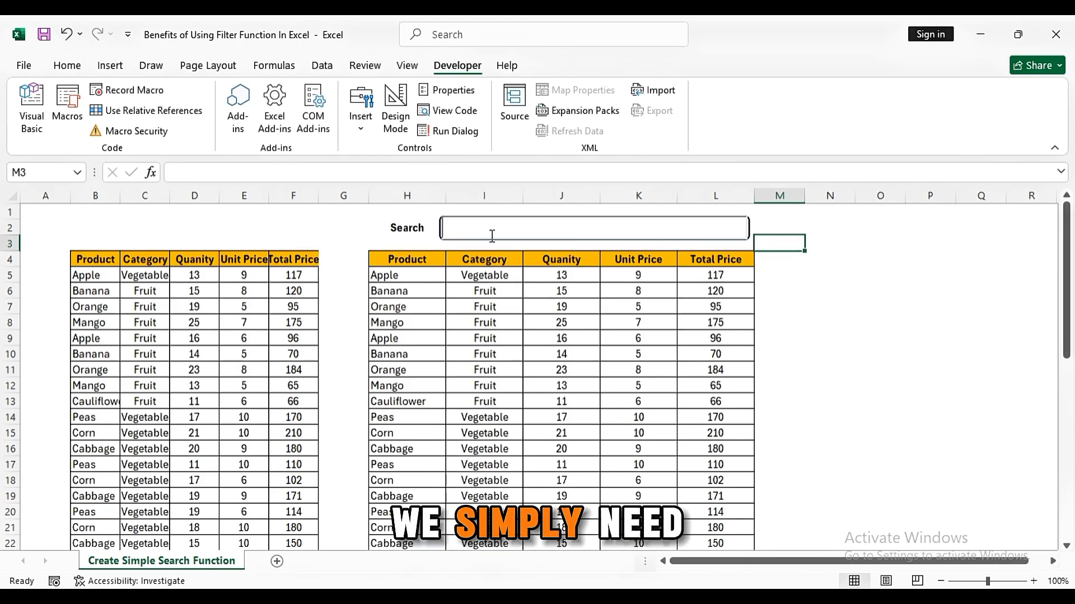
{"action": "left_click", "coordinate": [421, 273]}
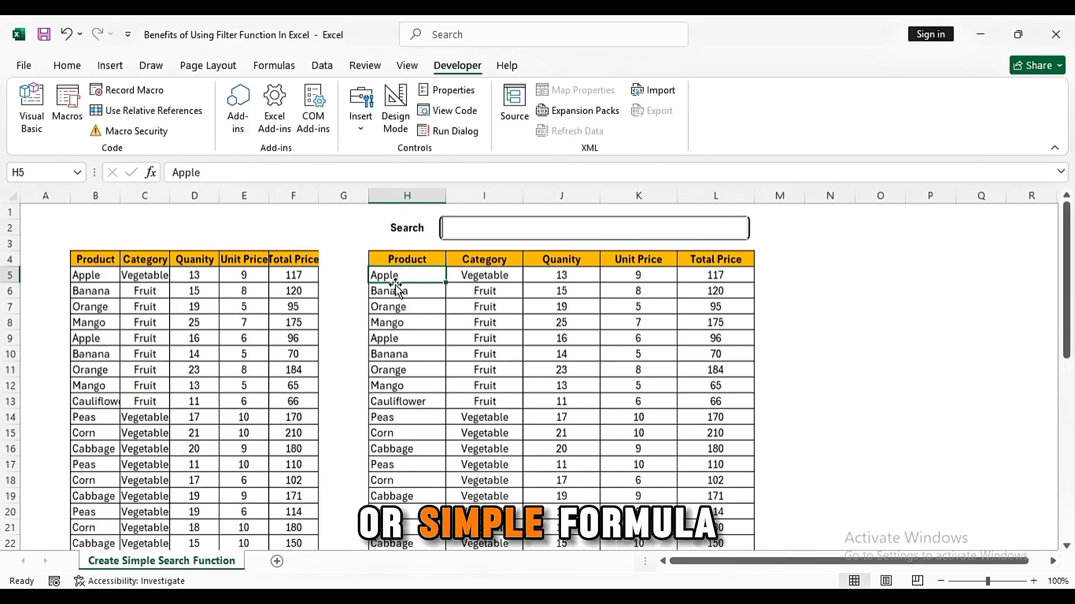
{"action": "type", "text": "="}
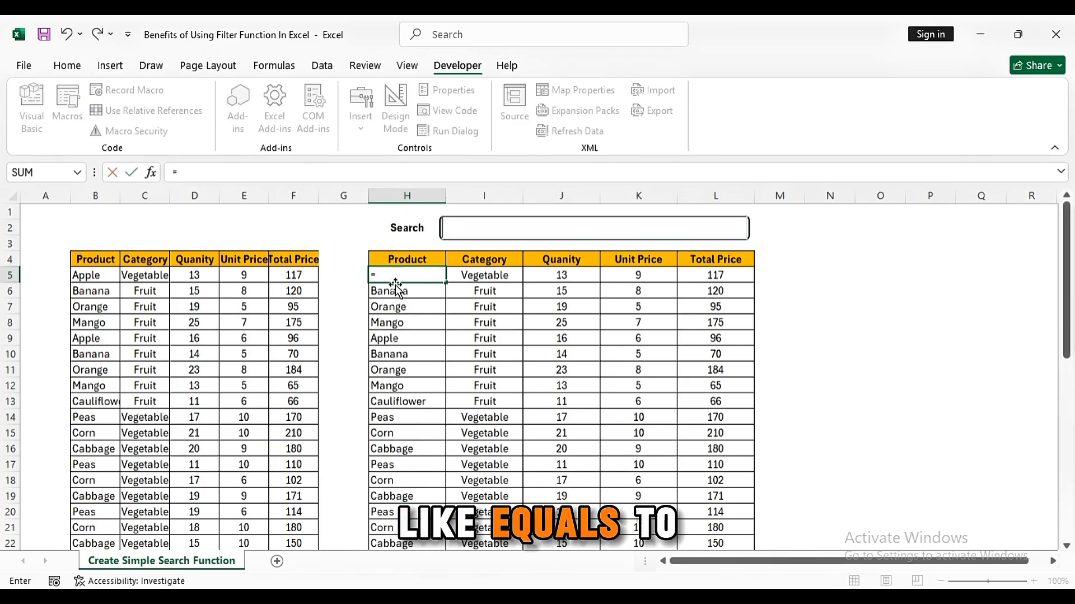
{"action": "type", "text": "filter"}
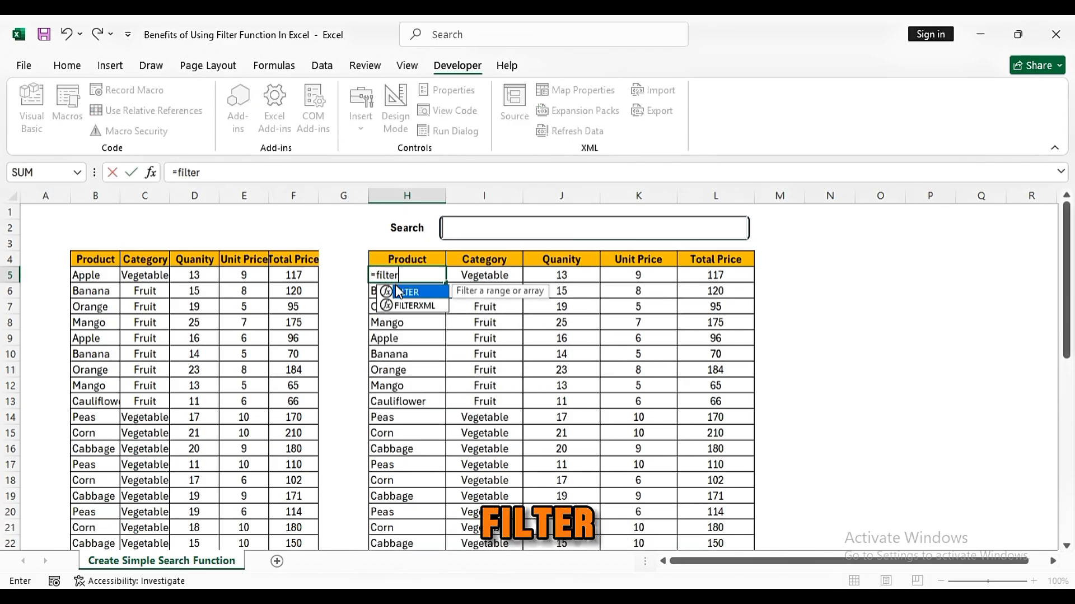
{"action": "key", "text": "BackSpace"}
{"action": "key", "text": "BackSpace"}
{"action": "key", "text": "BackSpace"}
{"action": "key", "text": "BackSpace"}
{"action": "key", "text": "BackSpace"}
{"action": "key", "text": "BackSpace"}
{"action": "type", "text": "FI"}
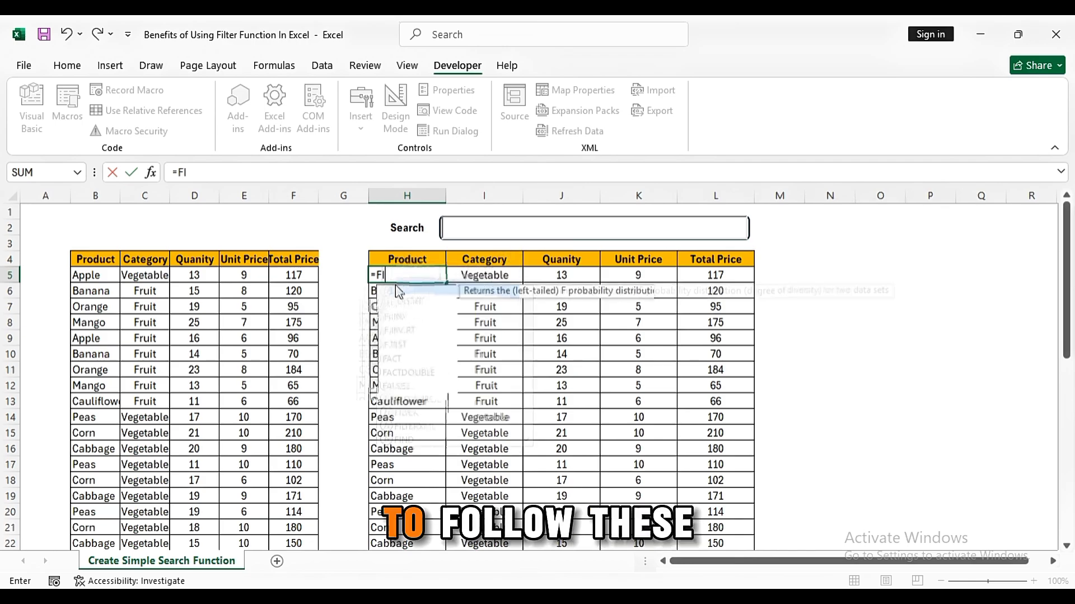
{"action": "type", "text": "LTER"}
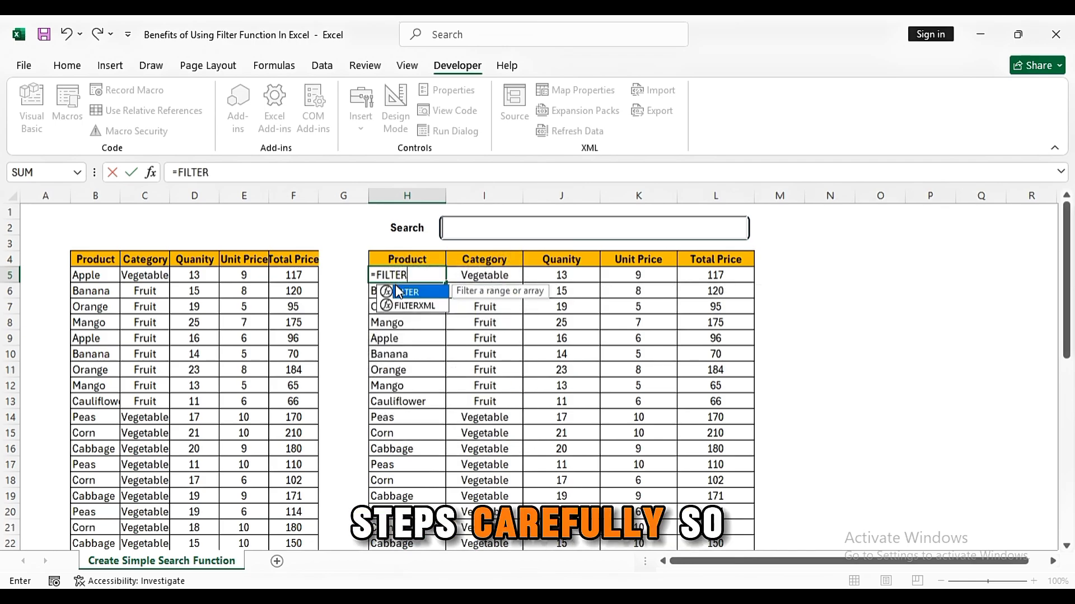
{"action": "double_click", "coordinate": [399, 291]}
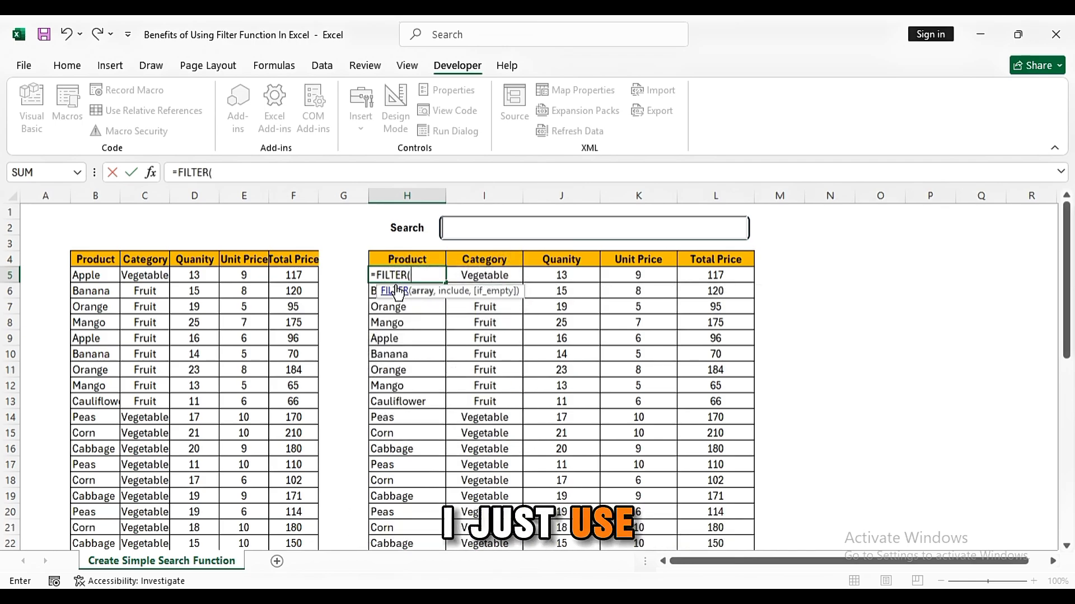
{"action": "key", "text": "Escape"}
Clear all the data below the headers of the second table, from H5 to L44, keeping its borders.
{"action": "key", "text": "ctrl+shift+Right"}
{"action": "key", "text": "ctrl+shift+Down"}
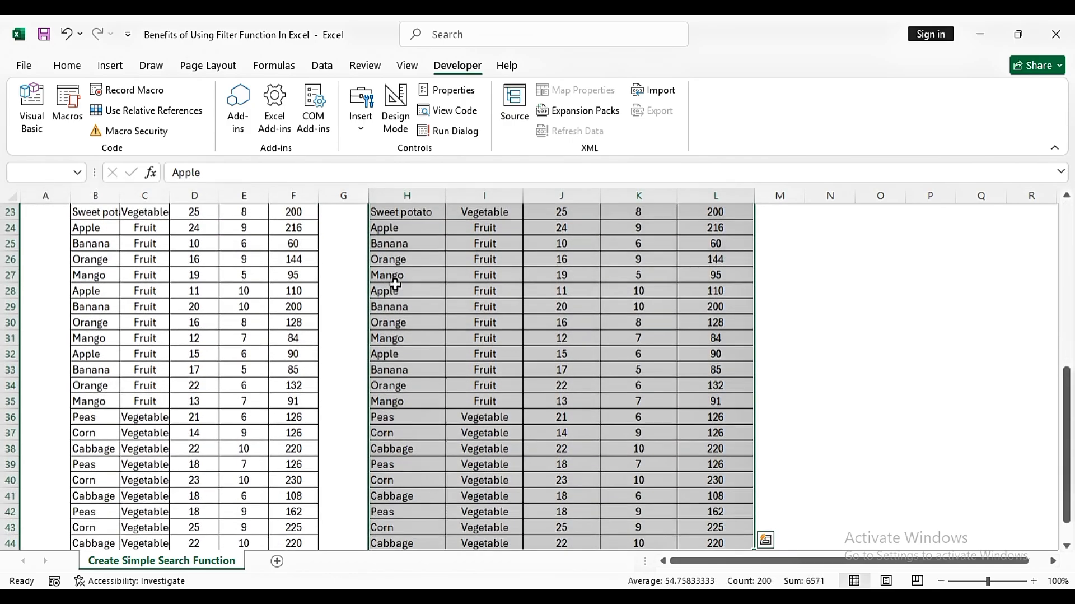
{"action": "scroll", "coordinate": [396, 284], "scroll_direction": "up", "scroll_amount": 8}
{"action": "key", "text": "Delete"}
Start a FILTER formula in H5, the first Product cell of the second table, with B5:F44 as its array.
{"action": "left_click", "coordinate": [396, 282]}
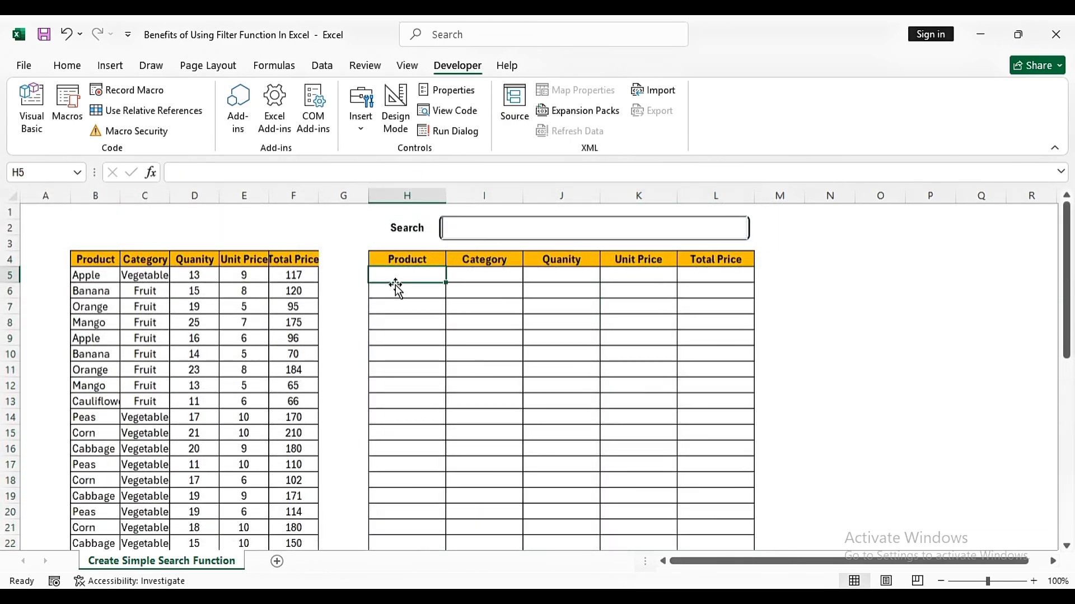
{"action": "type", "text": "="}
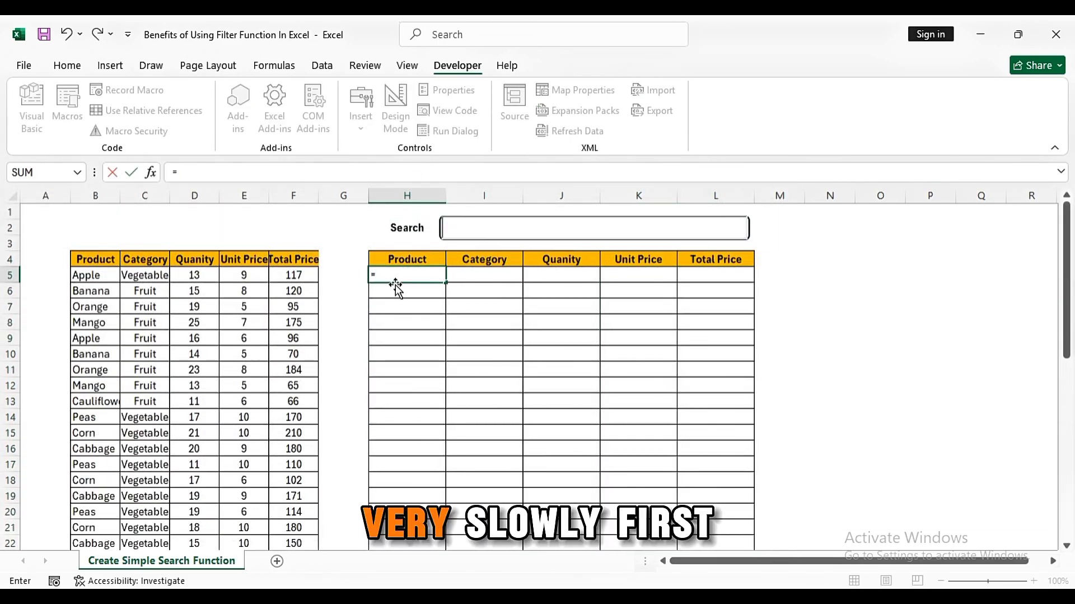
{"action": "type", "text": "FILTER"}
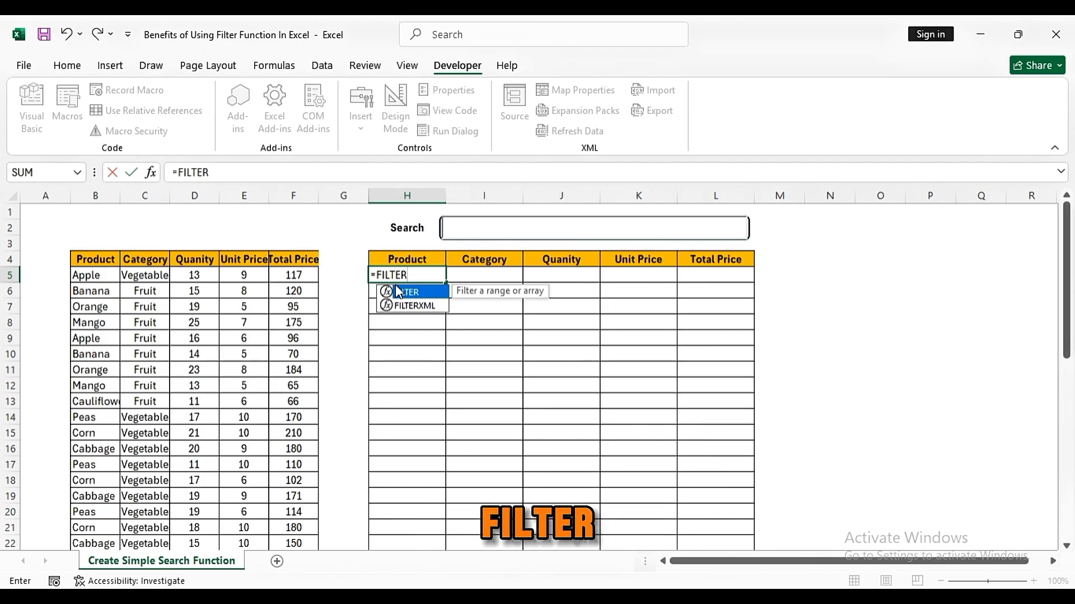
{"action": "type", "text": "("}
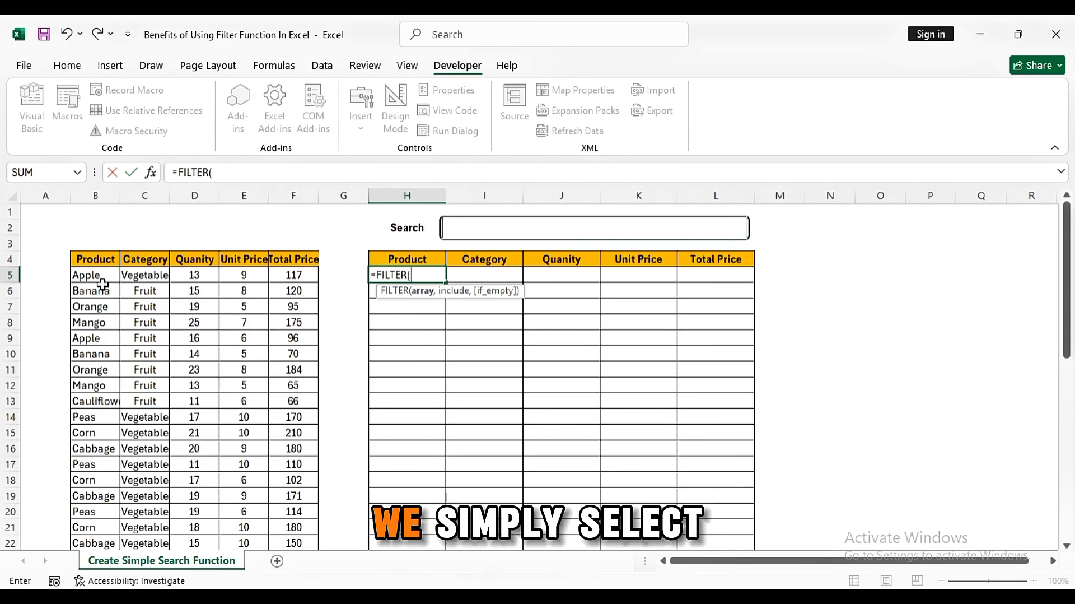
{"action": "left_click_drag", "start_coordinate": [84, 275], "coordinate": [282, 337]}
{"action": "scroll", "coordinate": [281, 338], "scroll_direction": "down", "scroll_amount": 7}
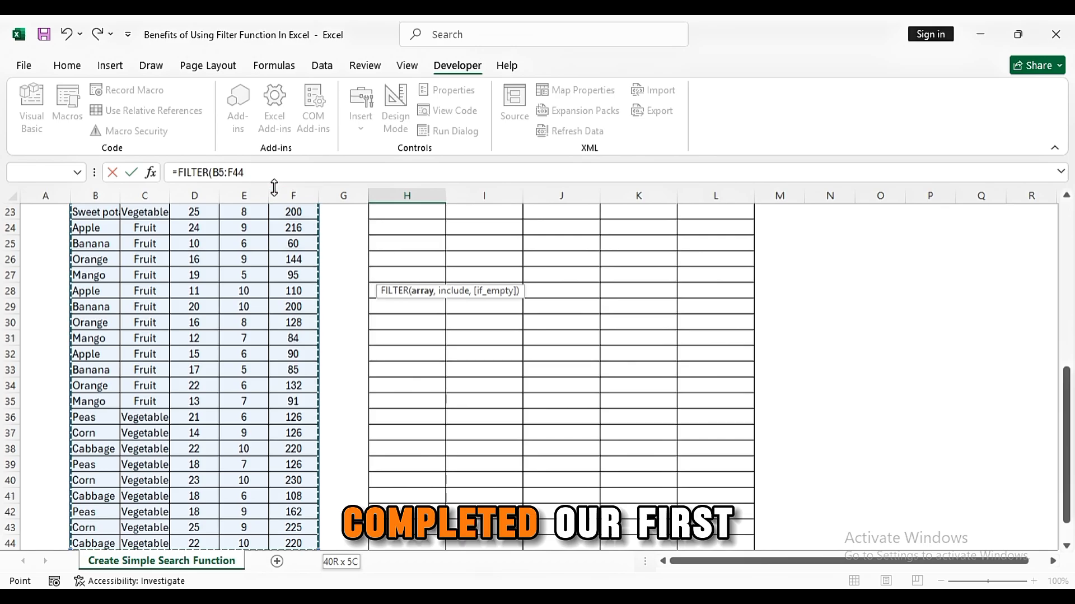
{"action": "type", "text": ","}
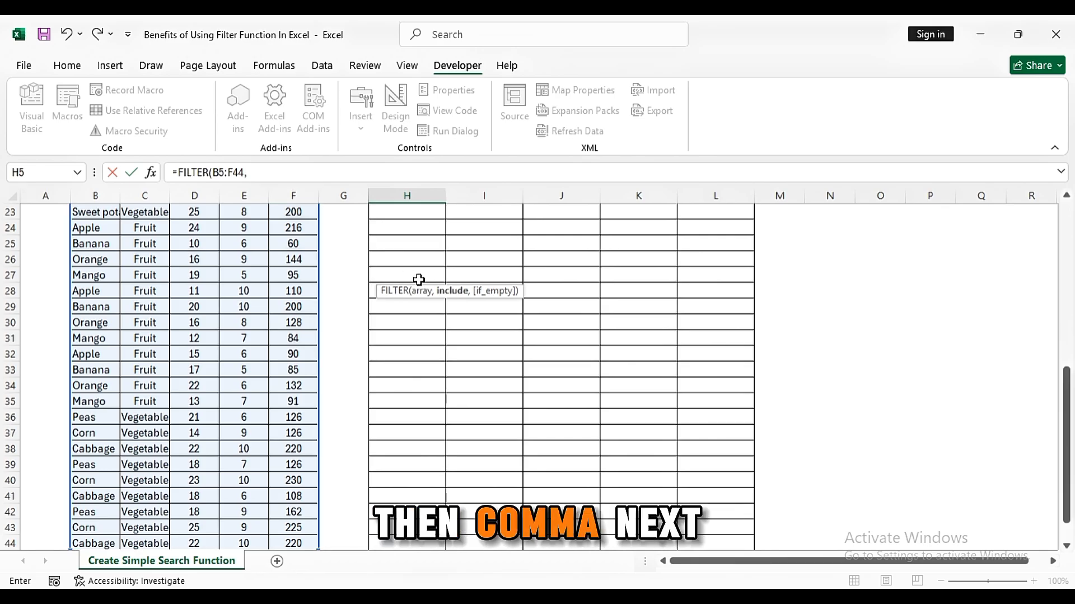
Nest a SEARCH function inside ISNUMBER as the include argument of the FILTER formula in H5.
{"action": "left_click_drag", "start_coordinate": [1071, 272], "coordinate": [1070, 227]}
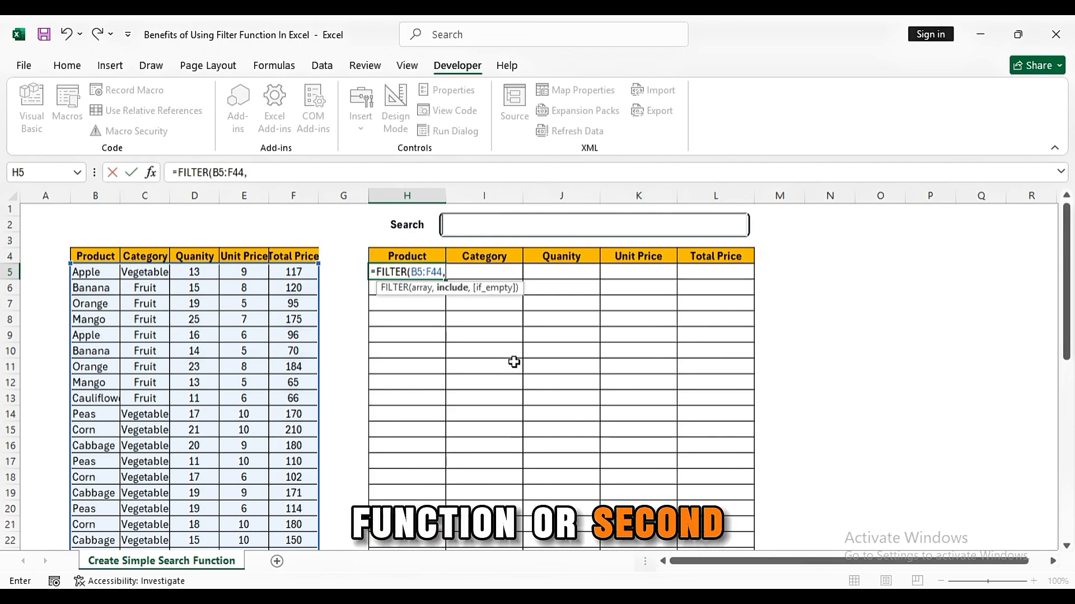
{"action": "type", "text": "ISNUMB"}
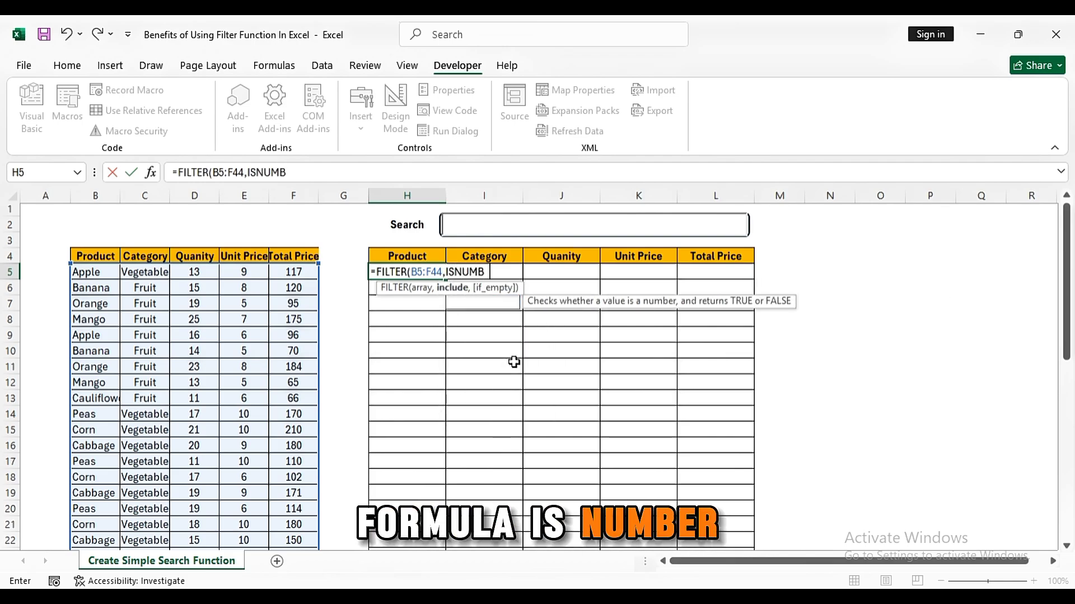
{"action": "type", "text": "ER ("}
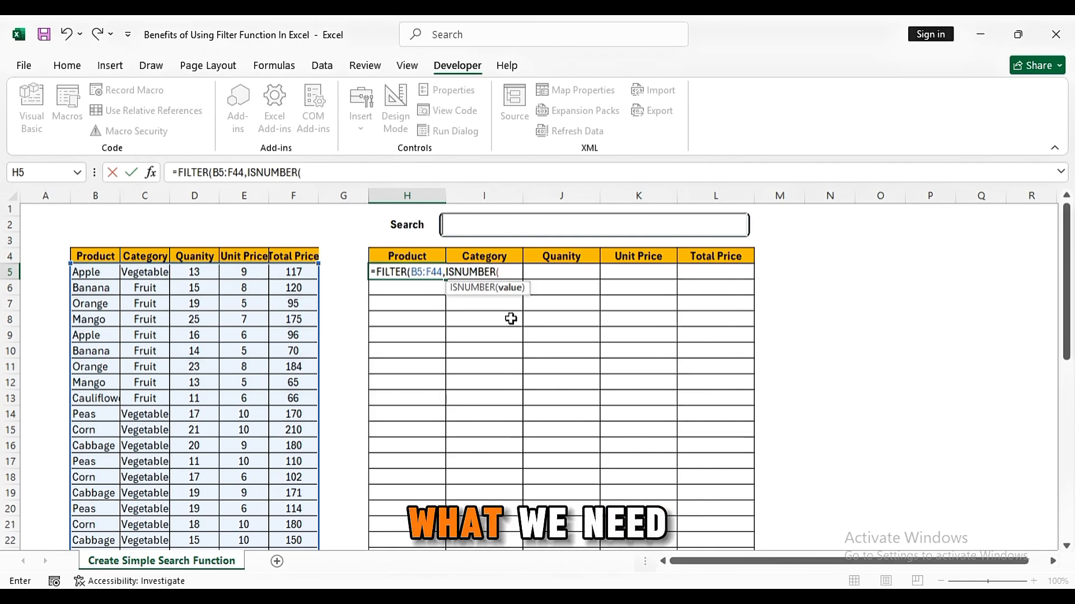
{"action": "type", "text": "S"}
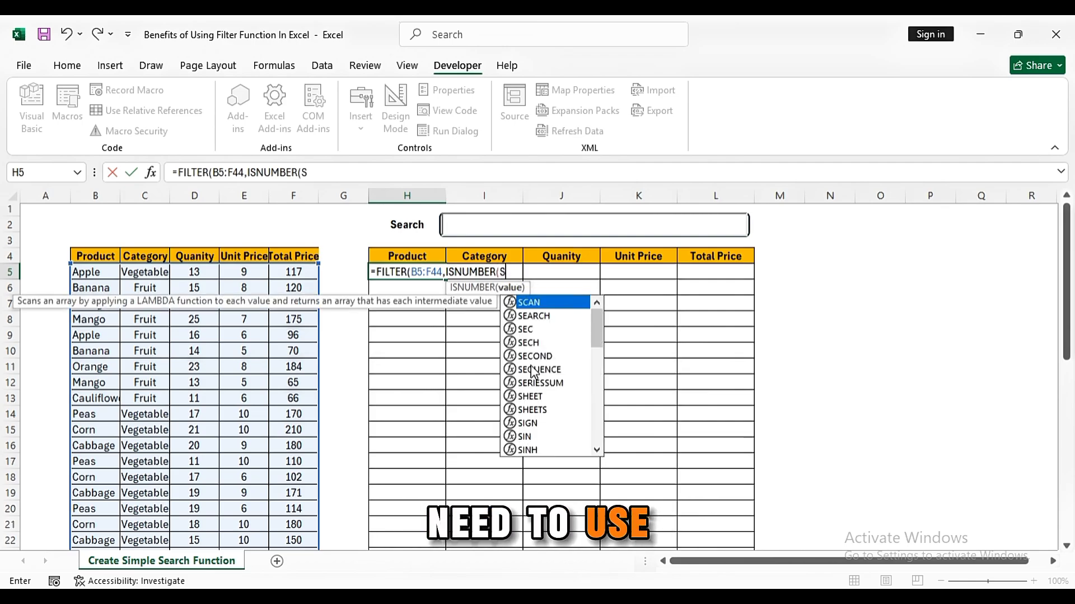
{"action": "type", "text": "EARCH"}
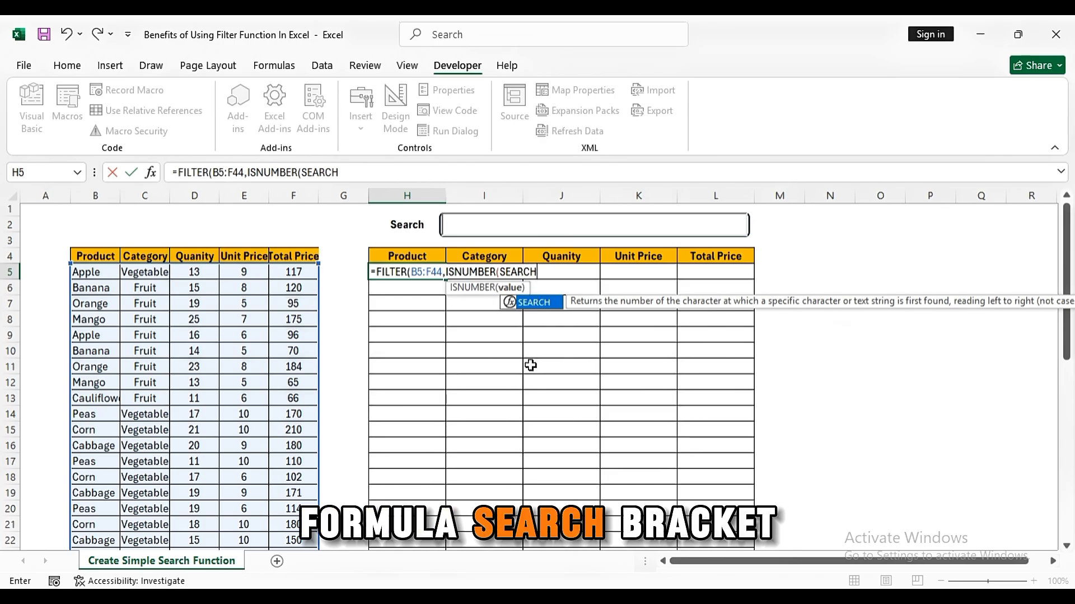
{"action": "type", "text": "("}
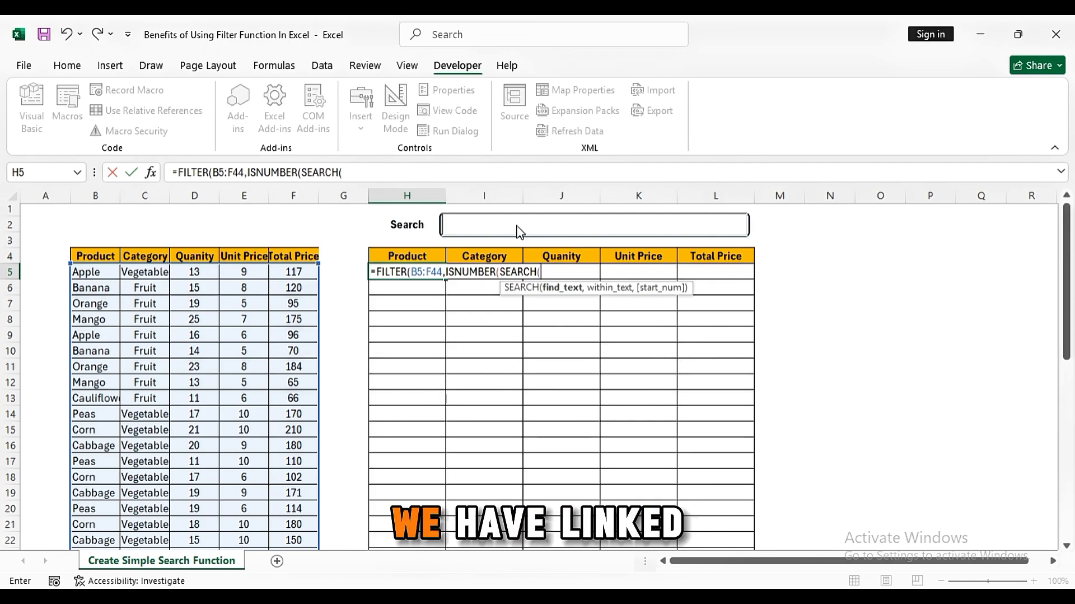
Give SEARCH the find text J2 and the product range B5:B44, closing the SEARCH and ISNUMBER brackets.
{"action": "type", "text": "J"}
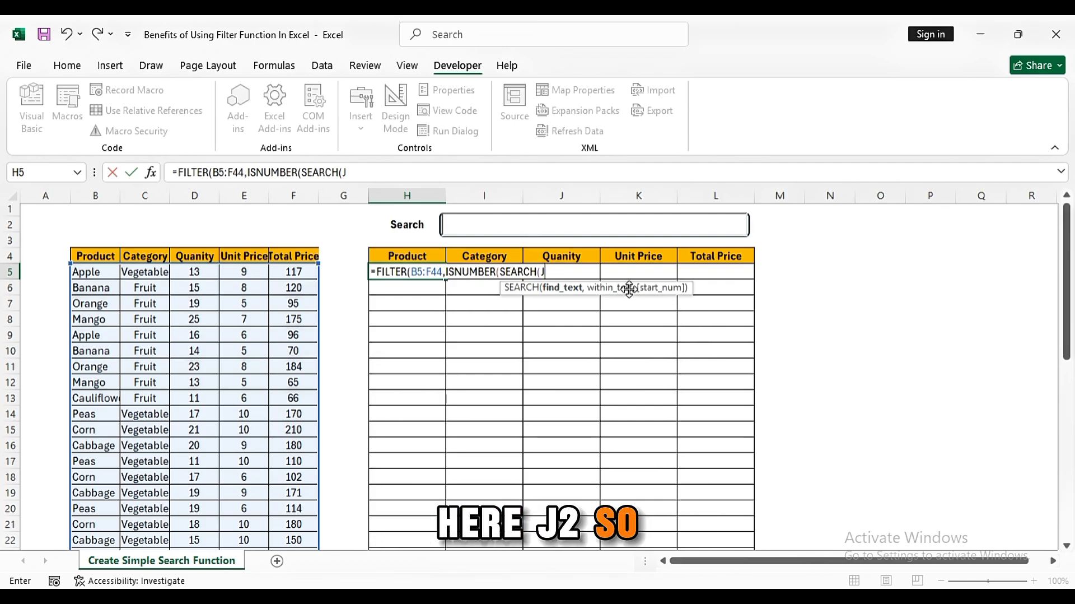
{"action": "type", "text": "2"}
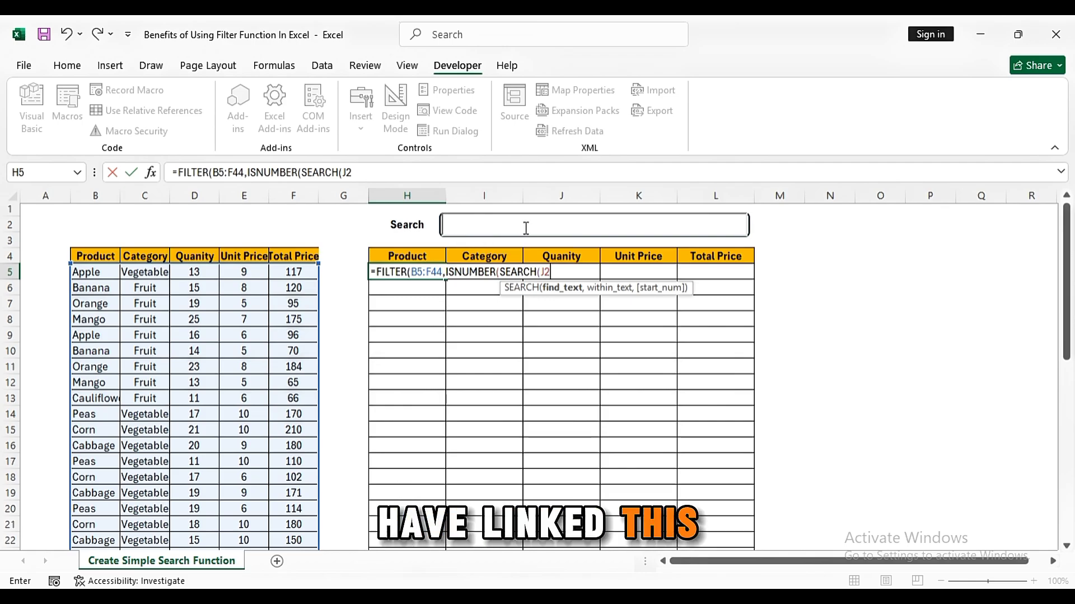
{"action": "type", "text": ","}
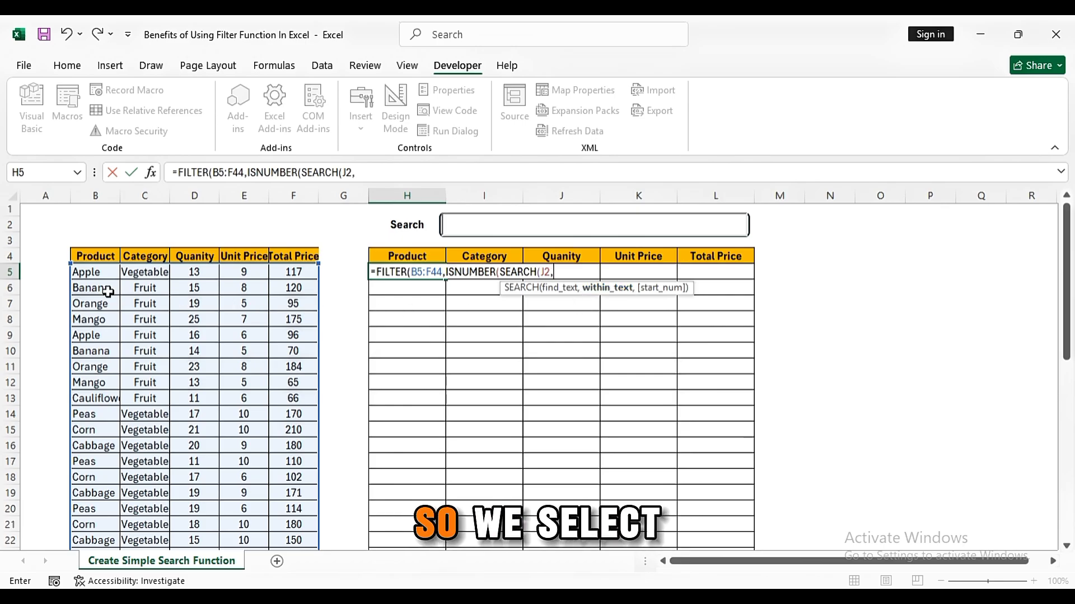
{"action": "left_click_drag", "start_coordinate": [97, 274], "coordinate": [97, 284]}
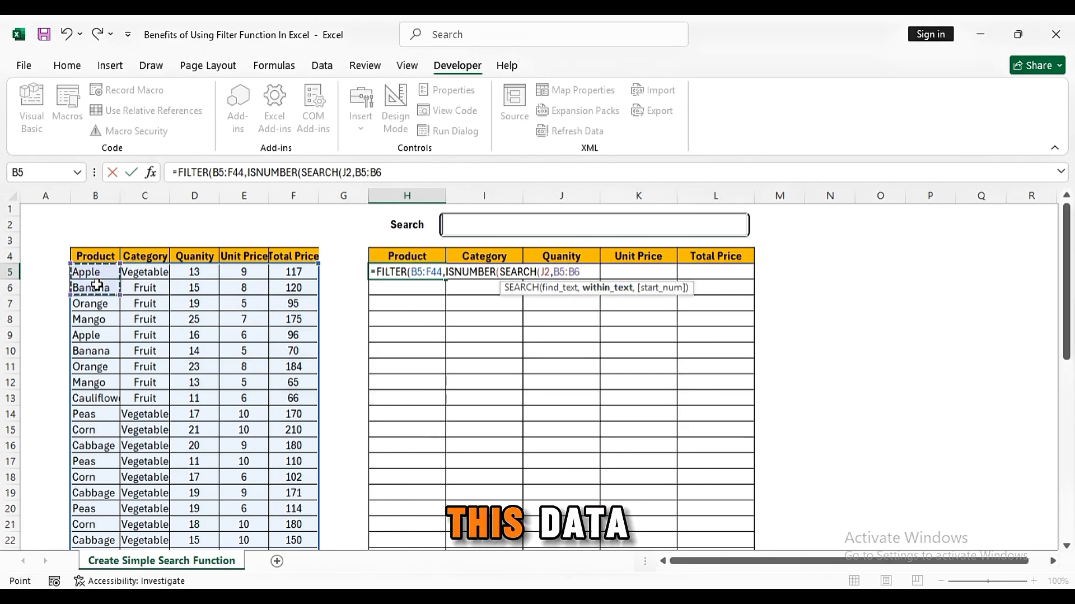
{"action": "key", "text": "ctrl+shift+Down"}
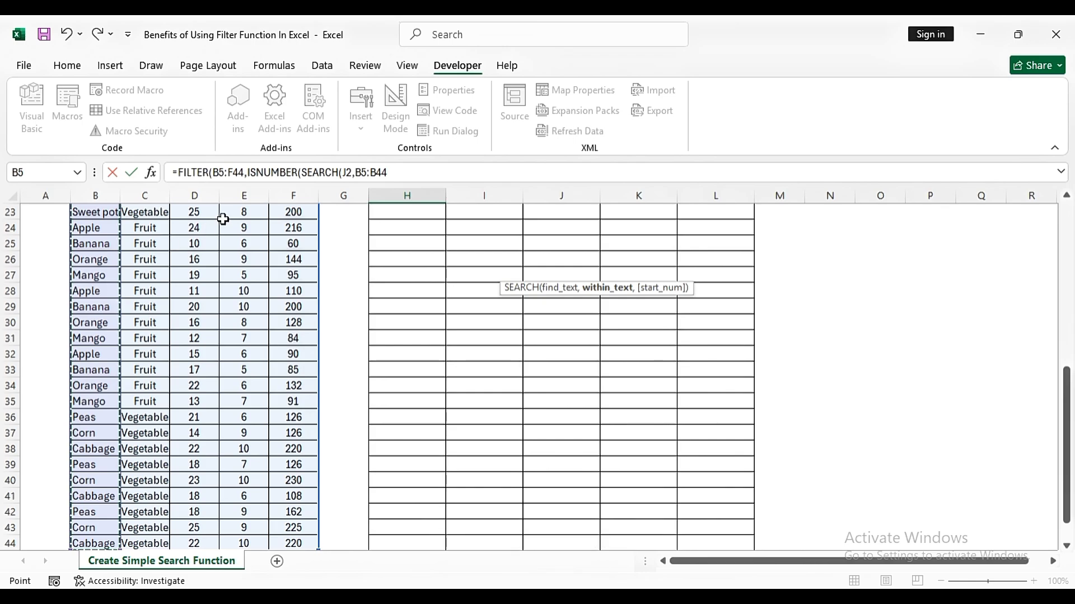
{"action": "left_click", "coordinate": [401, 171]}
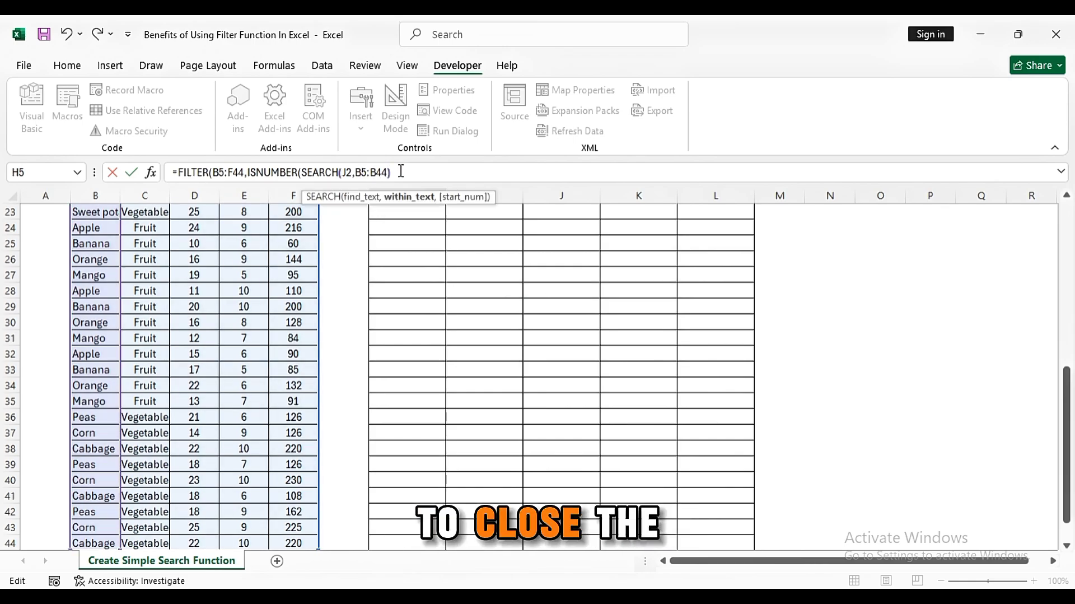
{"action": "type", "text": "))"}
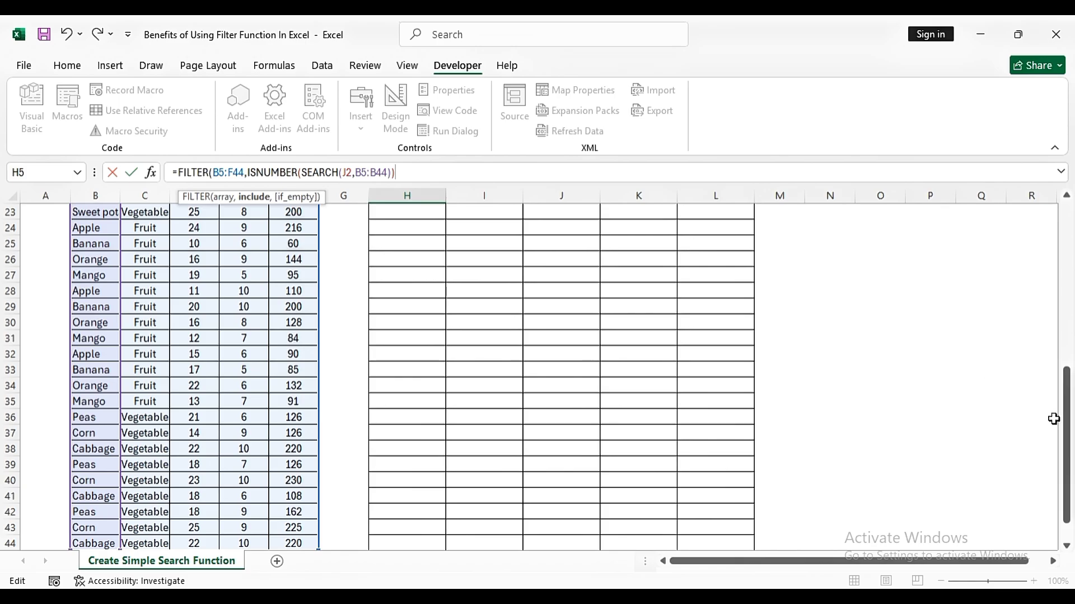
Set the FILTER formula's if_empty argument to "Non", close the formula and enter it in H5.
{"action": "left_click_drag", "start_coordinate": [1054, 418], "coordinate": [1066, 252]}
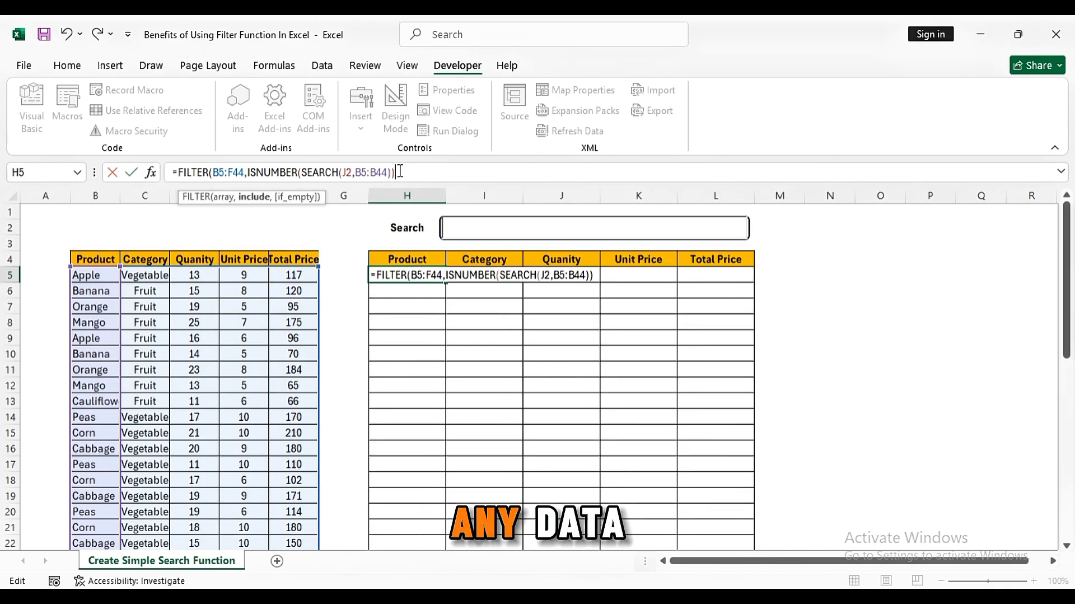
{"action": "type", "text": ","}
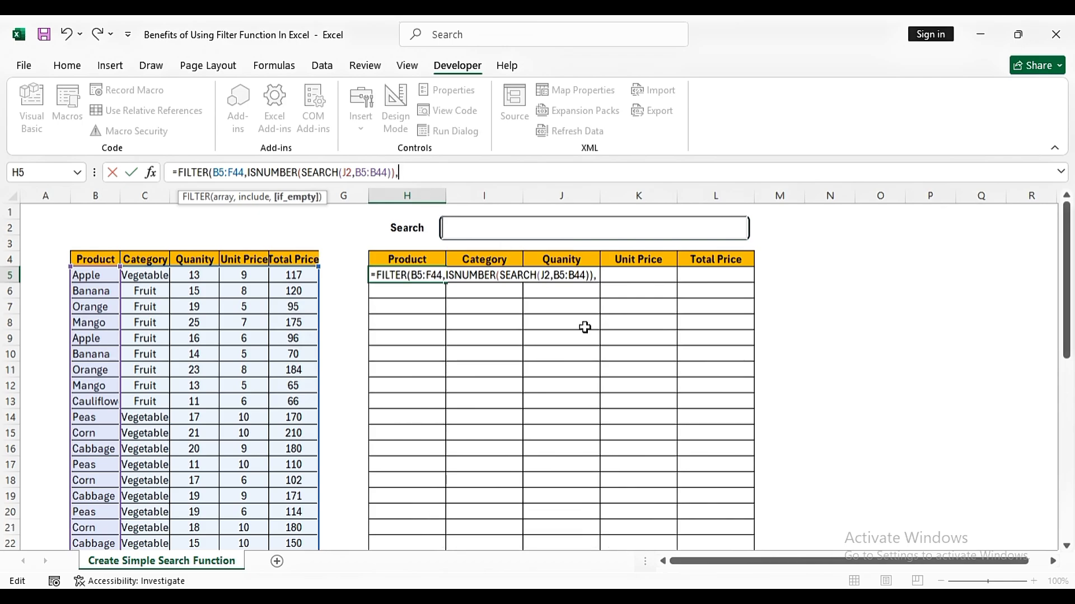
{"action": "type", "text": "\"Non\")"}
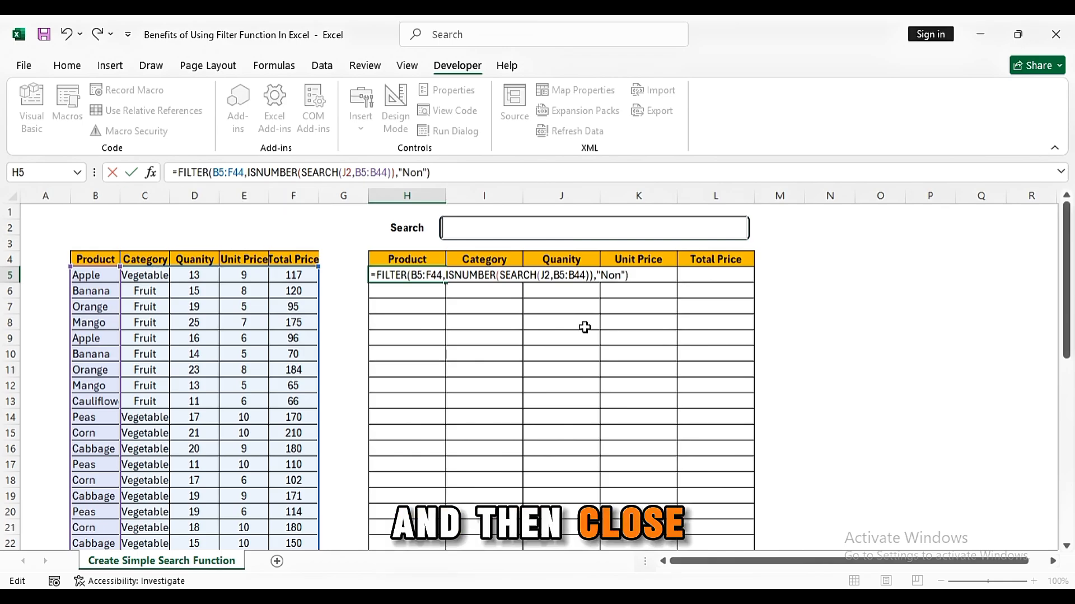
{"action": "key", "text": "Return"}
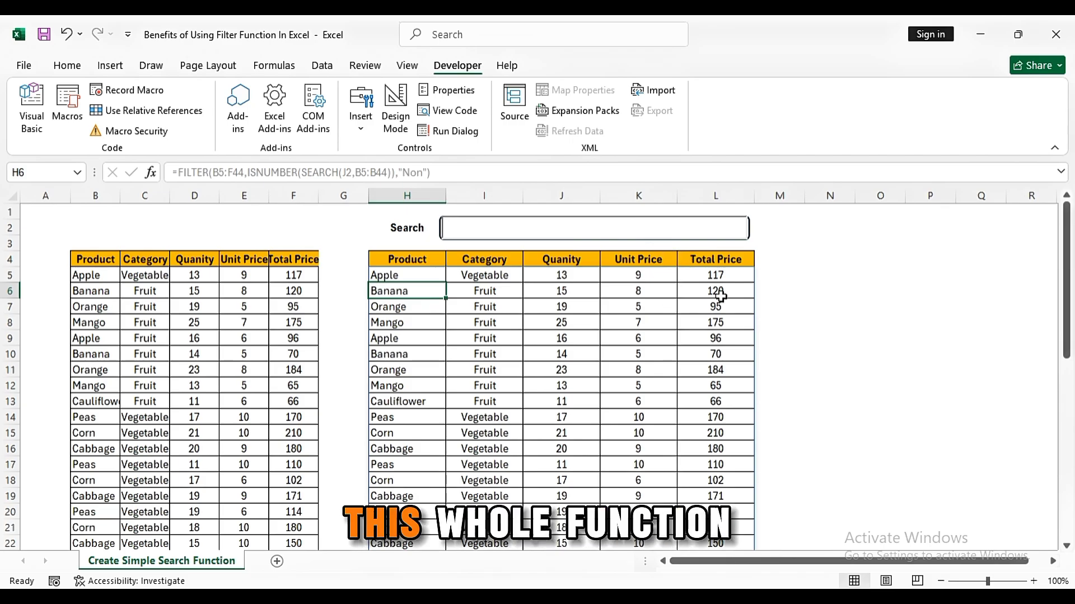
Slightly adjust the lower edge of the rounded rectangle framing the search box, and deselect the shape.
{"action": "left_click", "coordinate": [775, 277]}
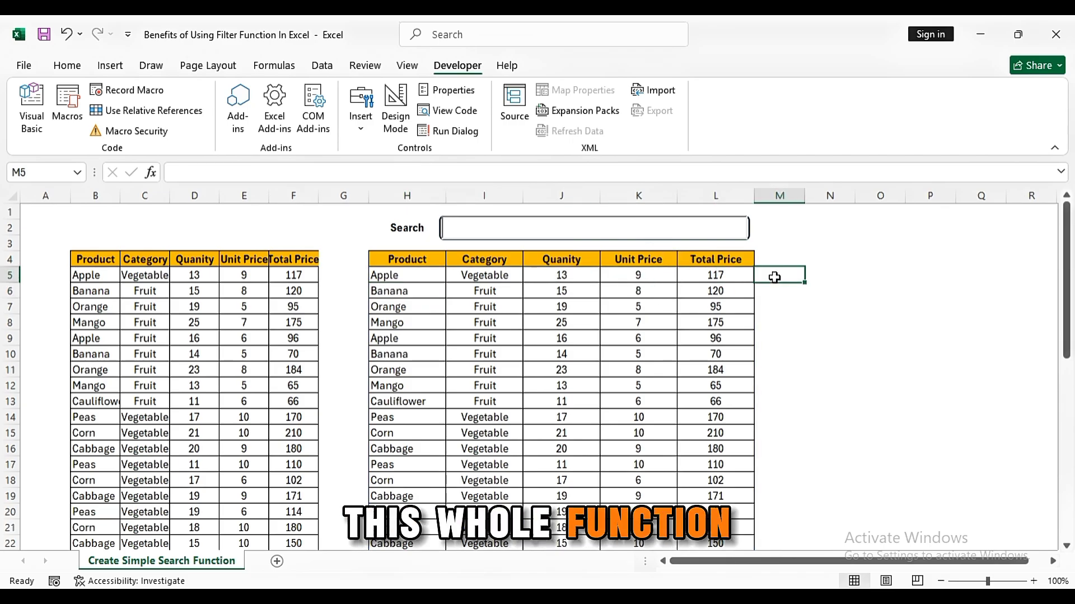
{"action": "left_click", "coordinate": [481, 229]}
{"action": "left_click", "coordinate": [562, 238]}
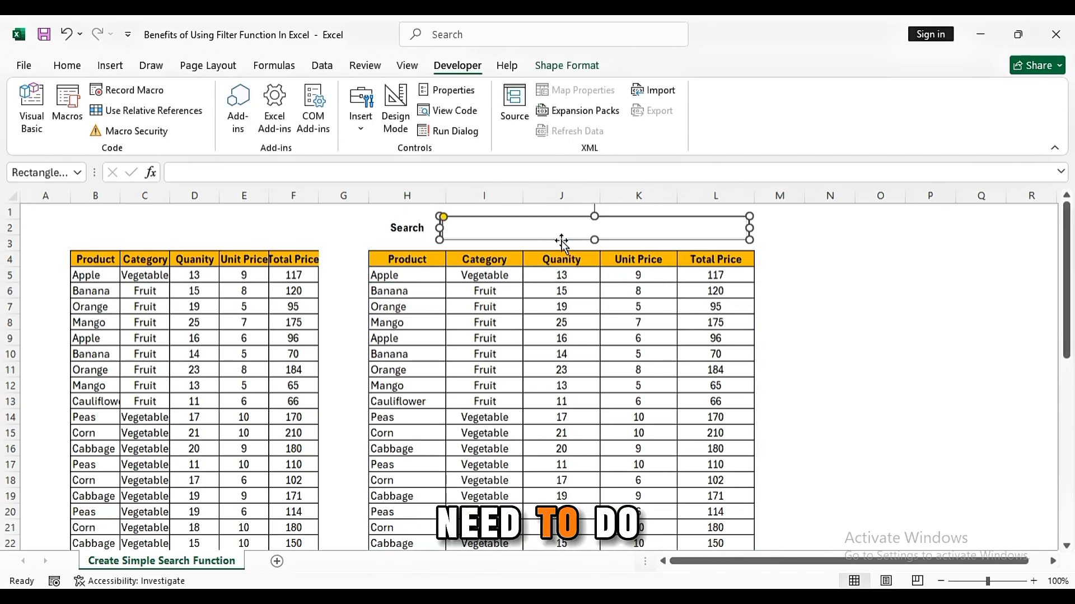
{"action": "left_click", "coordinate": [594, 239]}
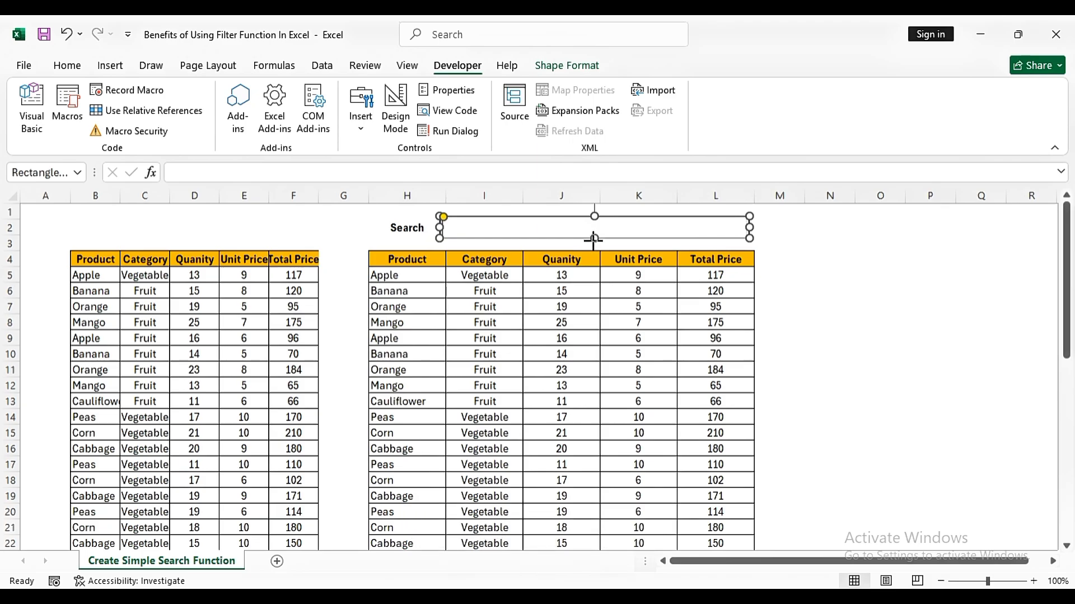
{"action": "left_click", "coordinate": [783, 276]}
Test the search box by searching the product table for "Appl".
{"action": "left_click", "coordinate": [506, 232]}
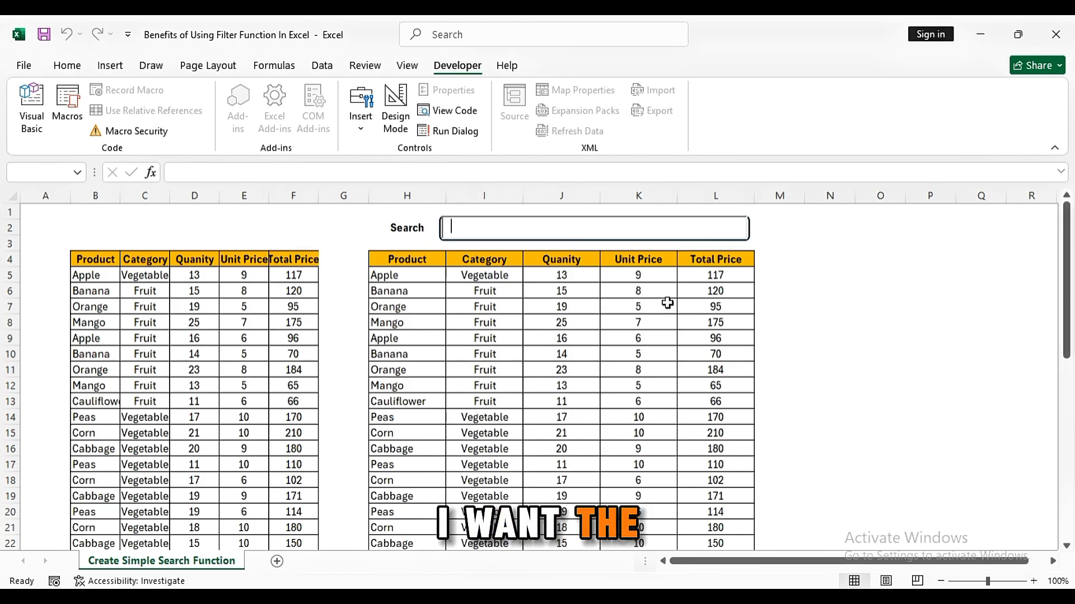
{"action": "type", "text": "Ap"}
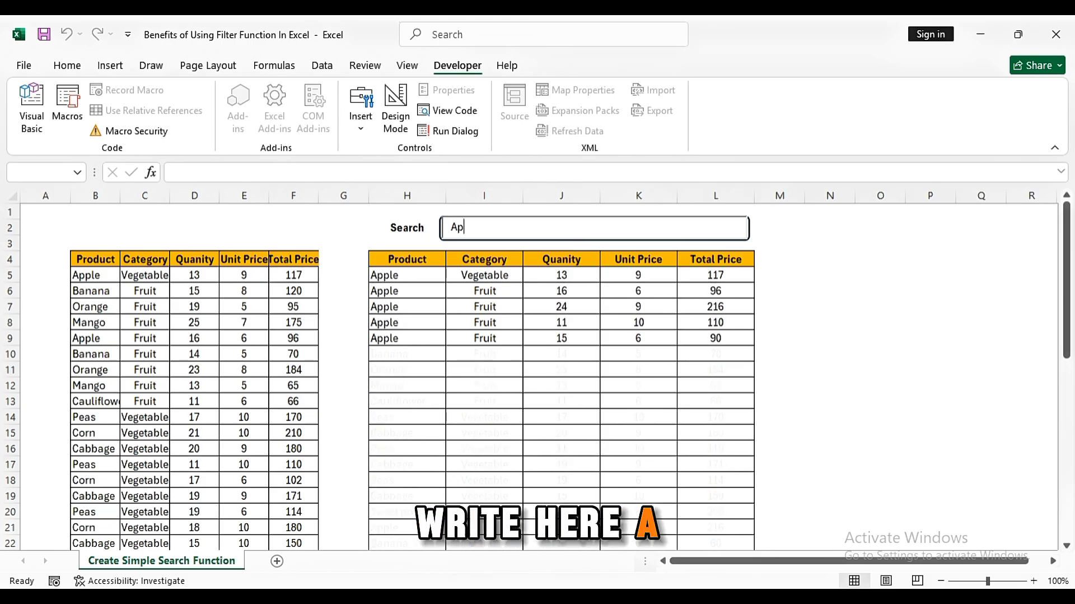
{"action": "type", "text": "pl"}
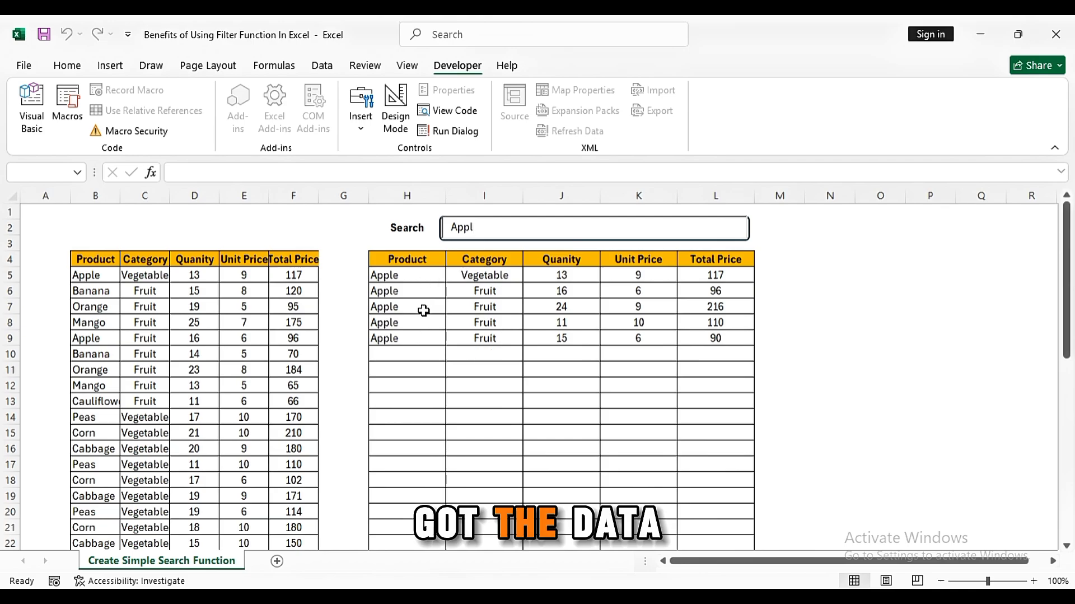
Clear the search box and search for "Tabl", a product missing from the table, to test the if_empty result.
{"action": "key", "text": "BackSpace"}
{"action": "key", "text": "BackSpace"}
{"action": "key", "text": "BackSpace"}
{"action": "key", "text": "BackSpace"}
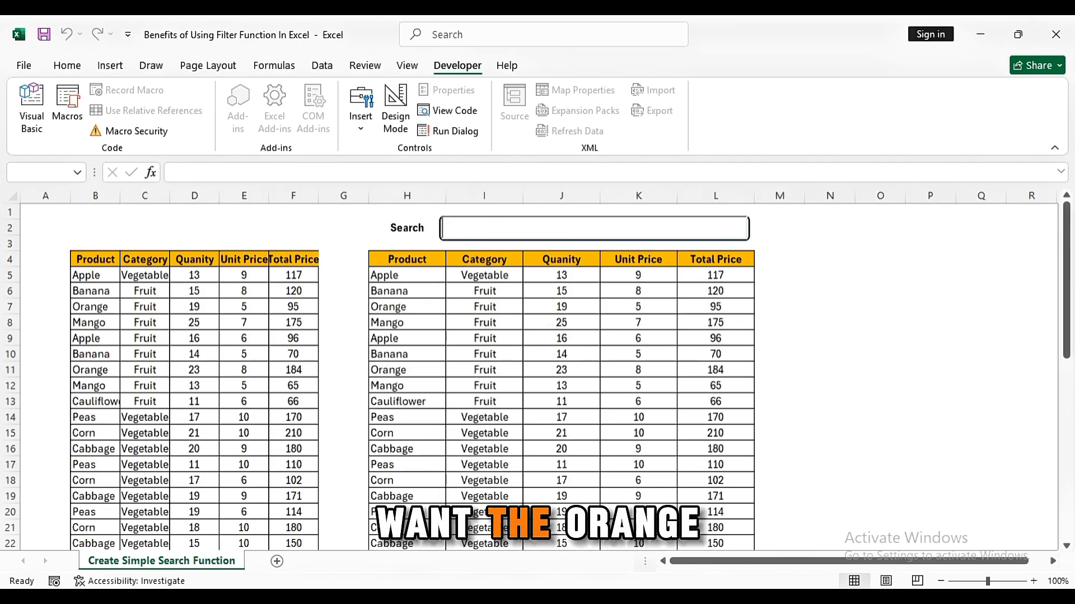
{"action": "type", "text": "Tabl"}
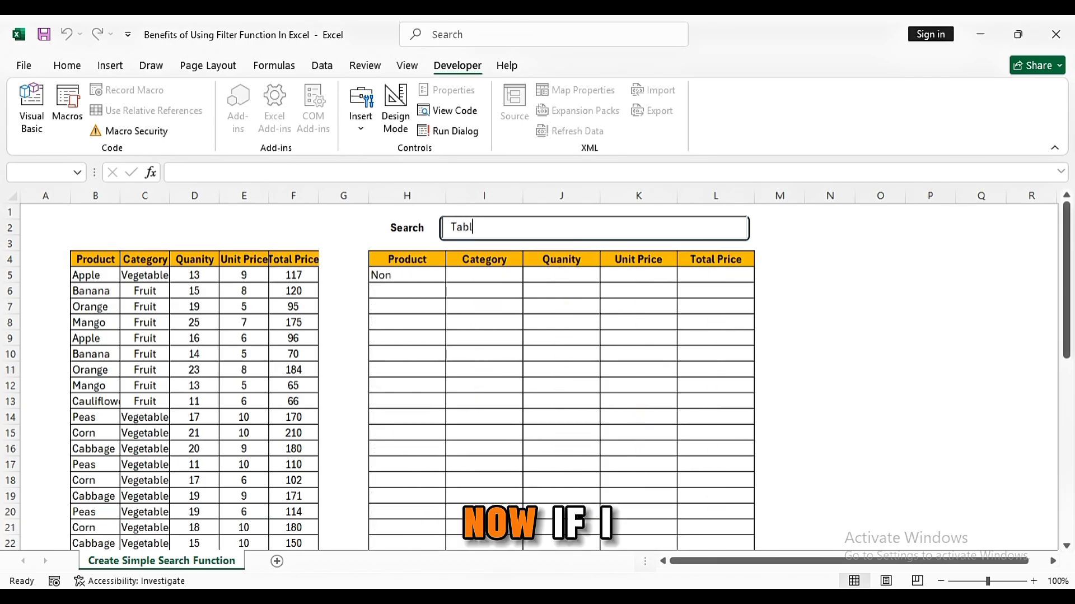
Clear the search box and search the product table for "Orang".
{"action": "key", "text": "BackSpace"}
{"action": "key", "text": "BackSpace"}
{"action": "key", "text": "BackSpace"}
{"action": "key", "text": "BackSpace"}
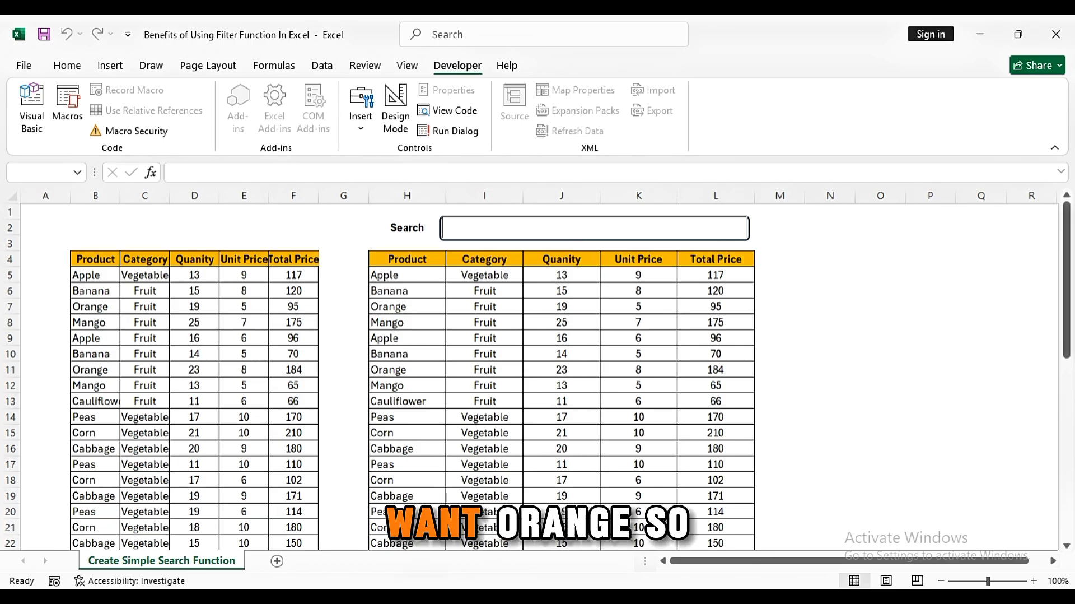
{"action": "type", "text": "Orang"}
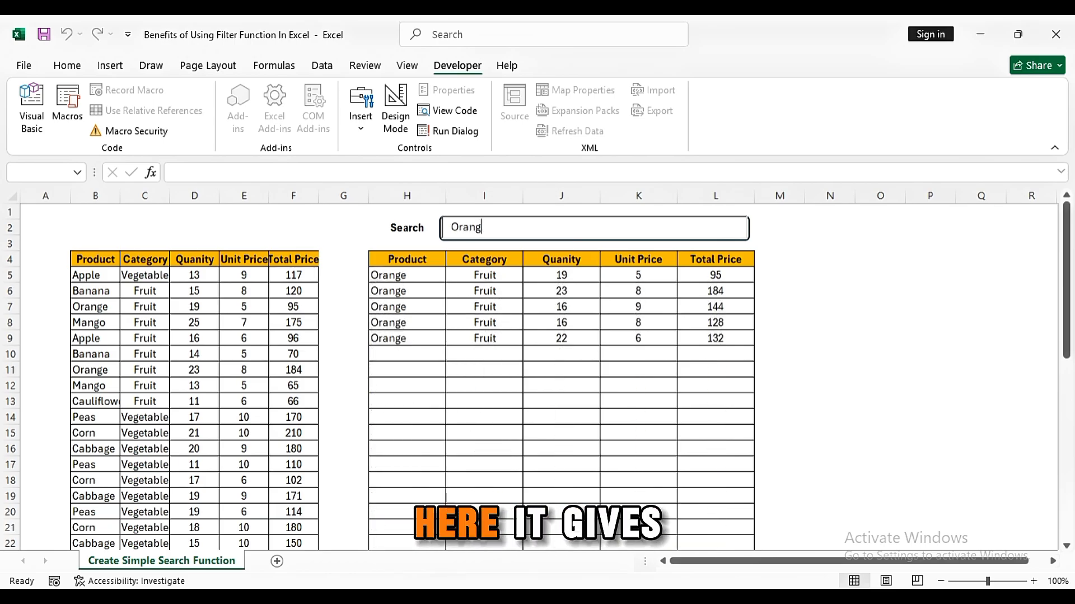
Clear the search box and search the product table for "Cabba".
{"action": "key", "text": "BackSpace"}
{"action": "key", "text": "BackSpace"}
{"action": "key", "text": "BackSpace"}
{"action": "key", "text": "BackSpace"}
{"action": "key", "text": "BackSpace"}
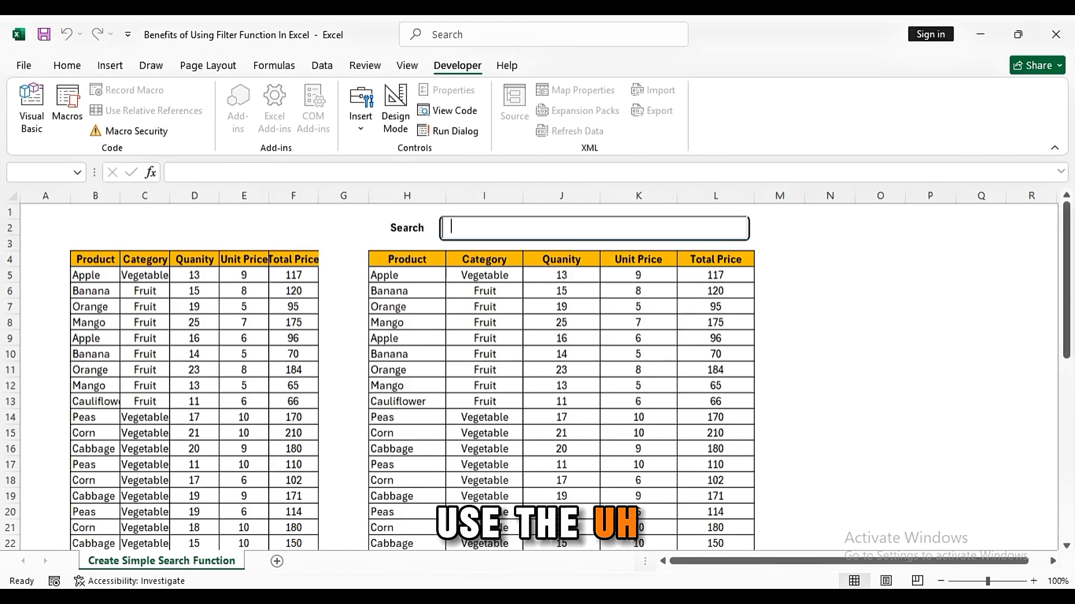
{"action": "type", "text": "V"}
{"action": "key", "text": "BackSpace"}
{"action": "type", "text": "Cab"}
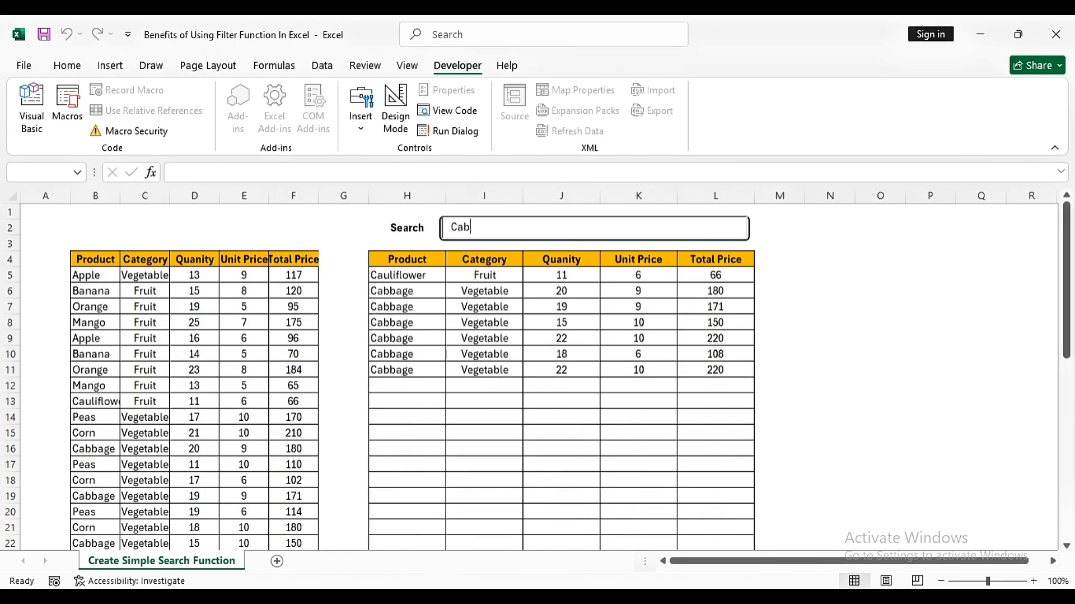
{"action": "type", "text": "ba"}
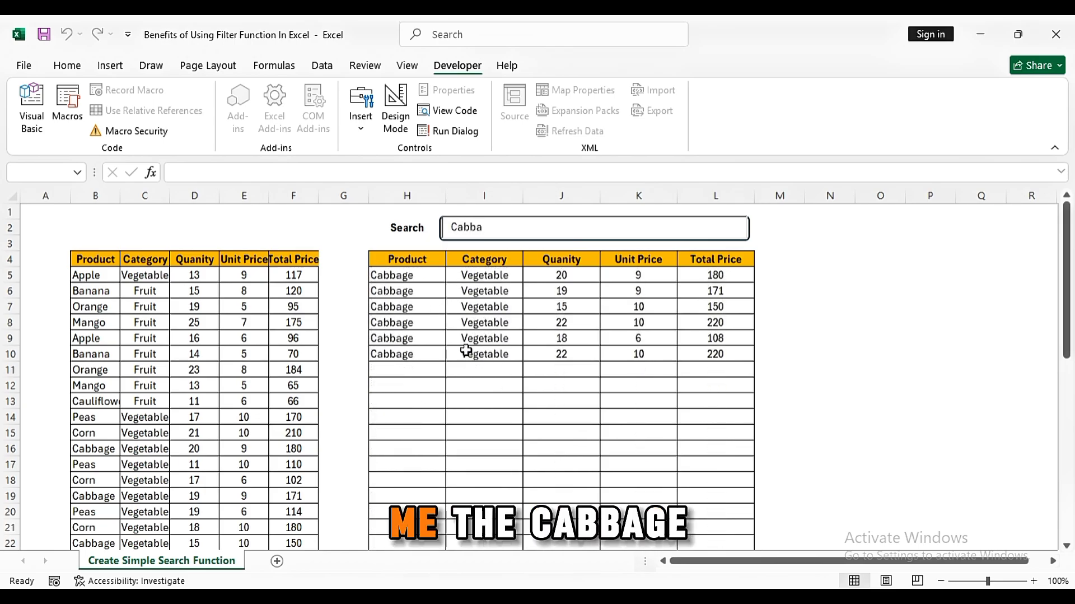